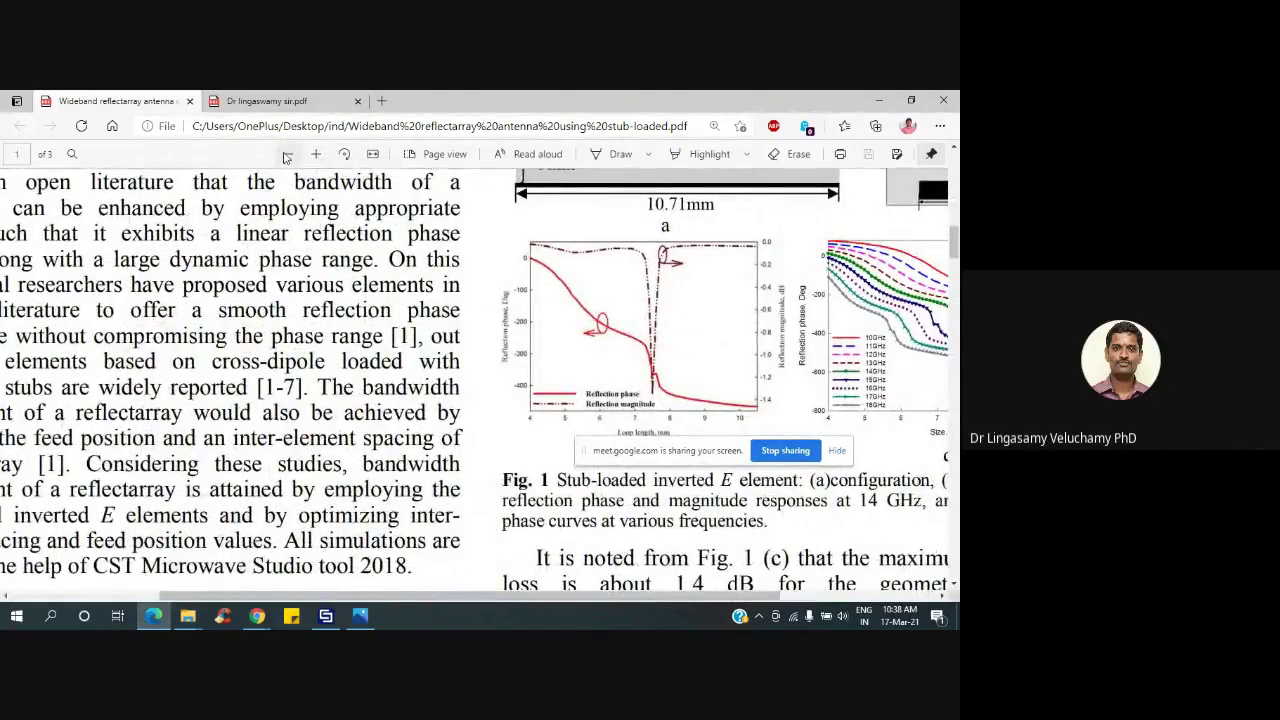
- Skim the wideband reflectarray paper from the Fig. 1 element design through the radiation patterns to Table I and the references
click(287, 155)
click(287, 155)
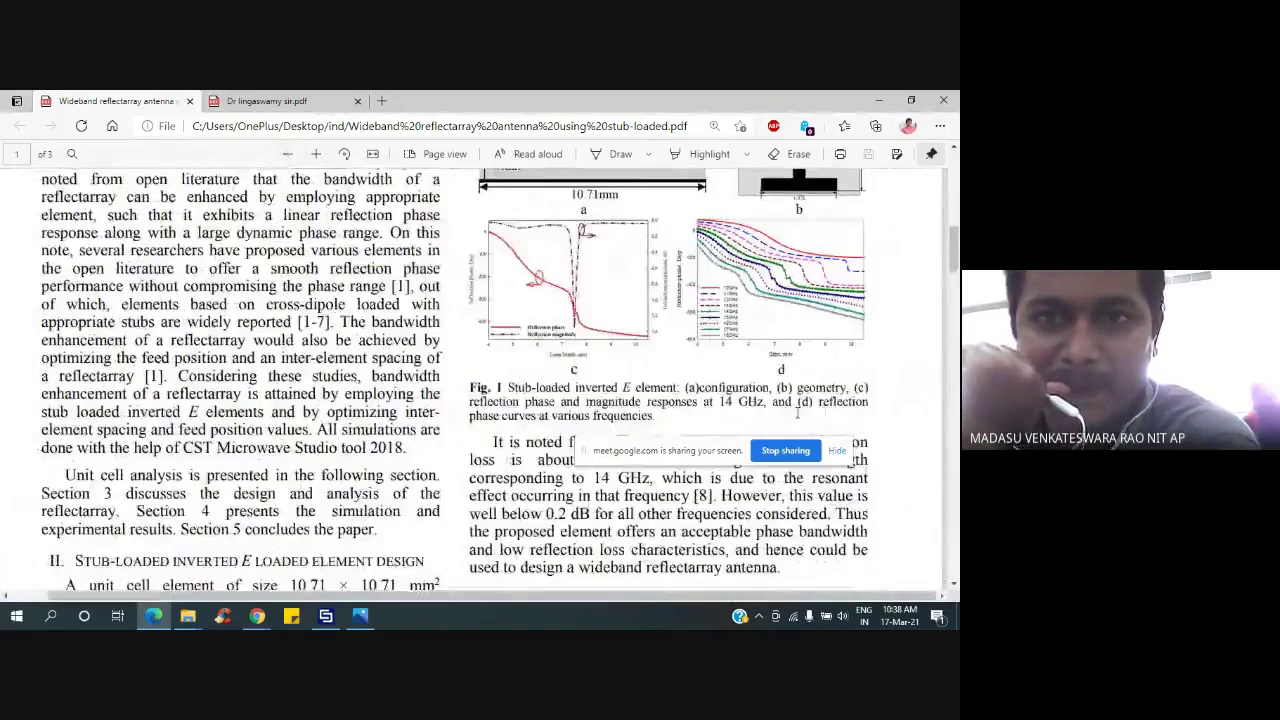
scroll(326, 203, up, 3)
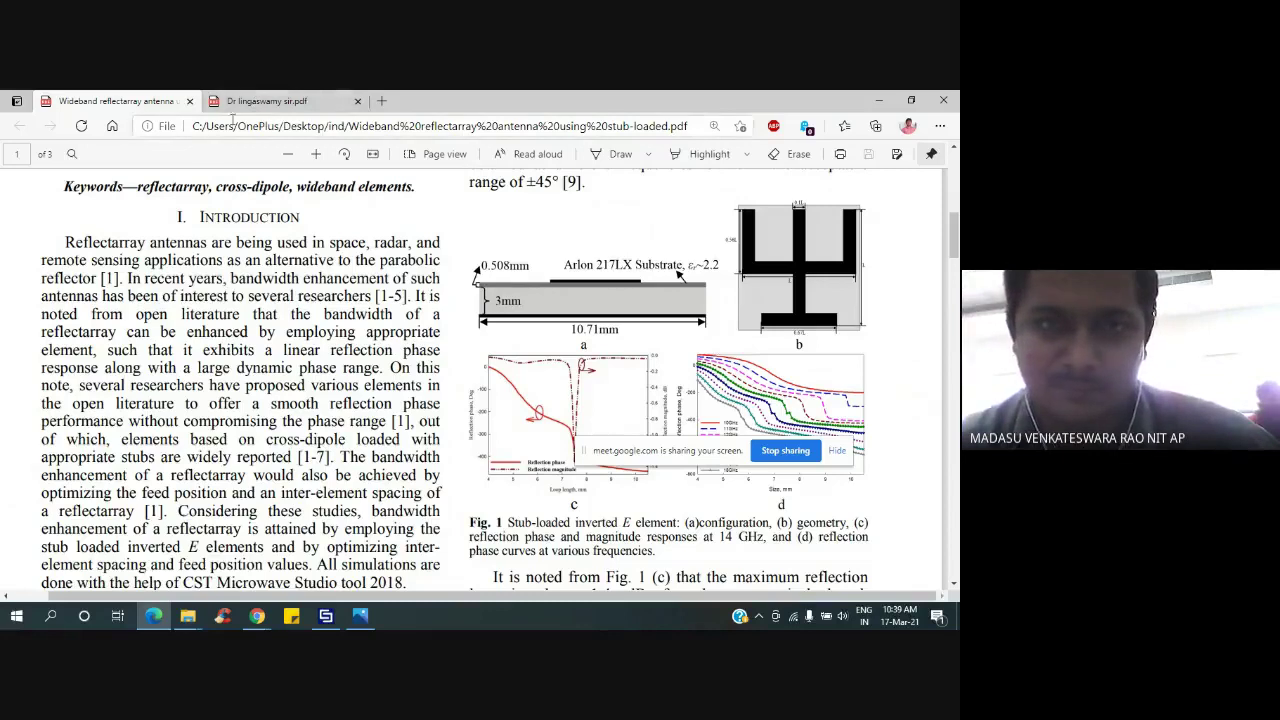
click(288, 154)
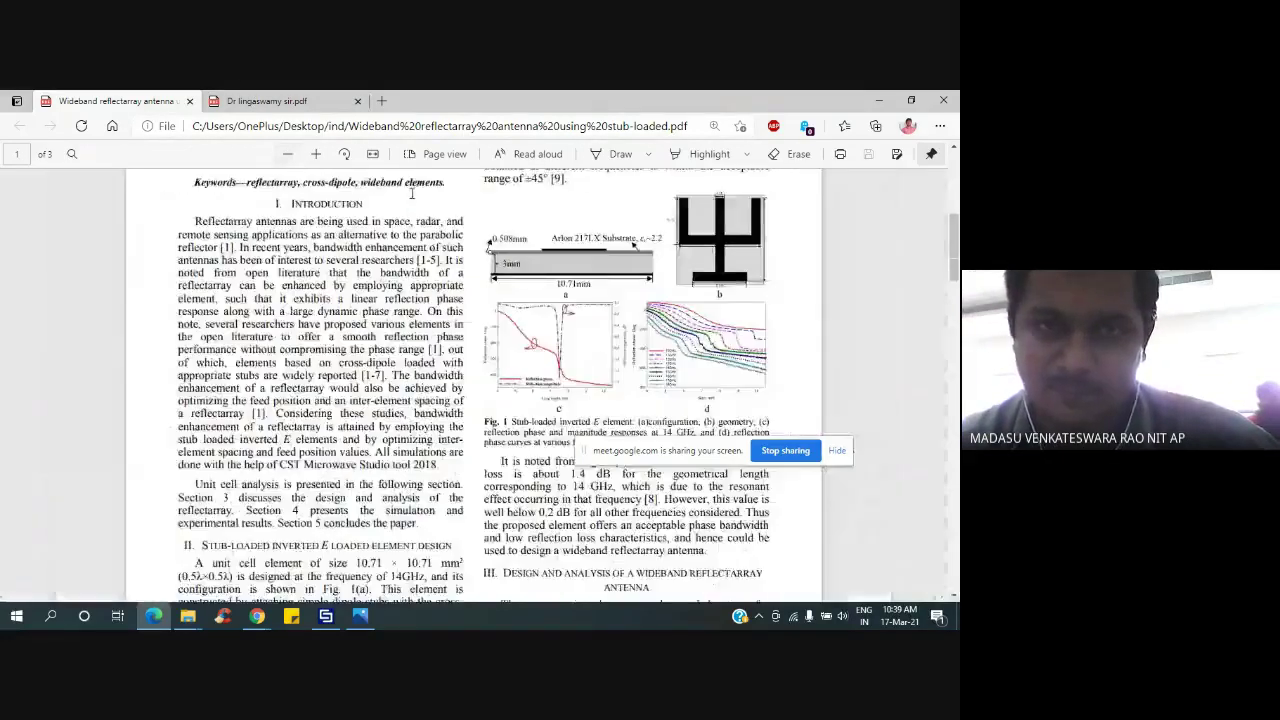
scroll(483, 289, up, 5)
scroll(483, 289, down, 10)
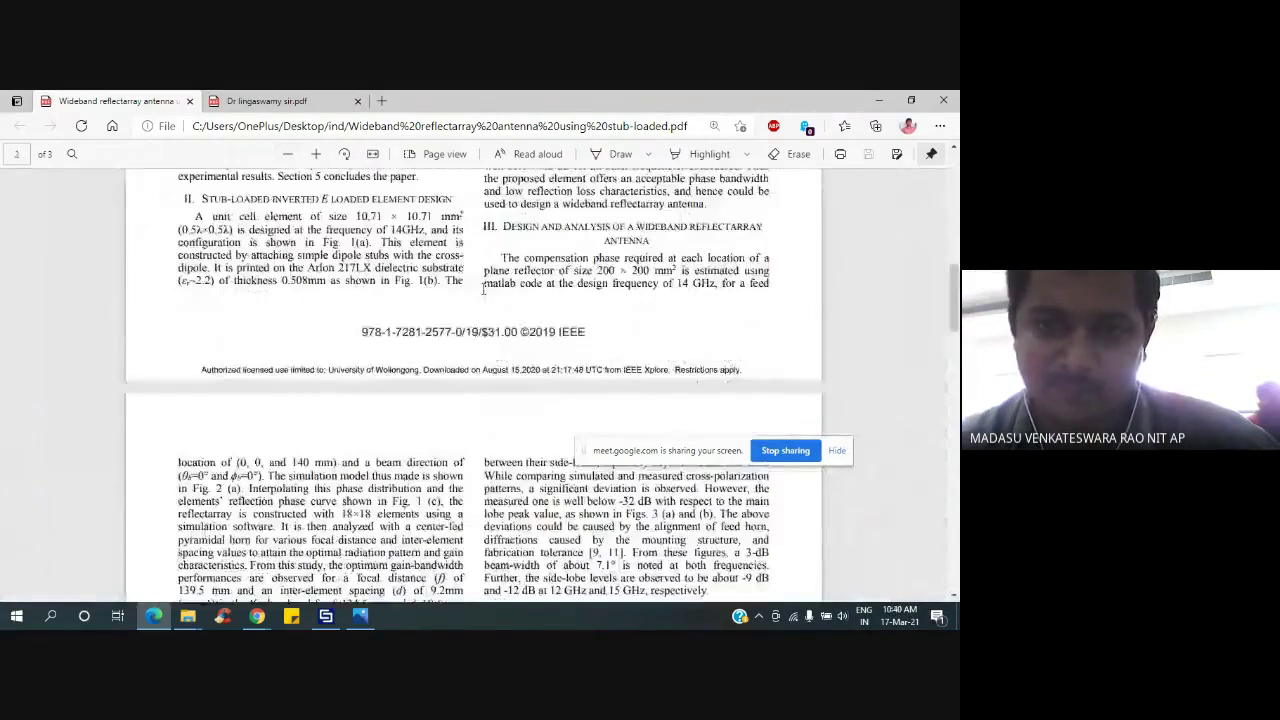
scroll(483, 289, up, 7)
scroll(483, 289, down, 10)
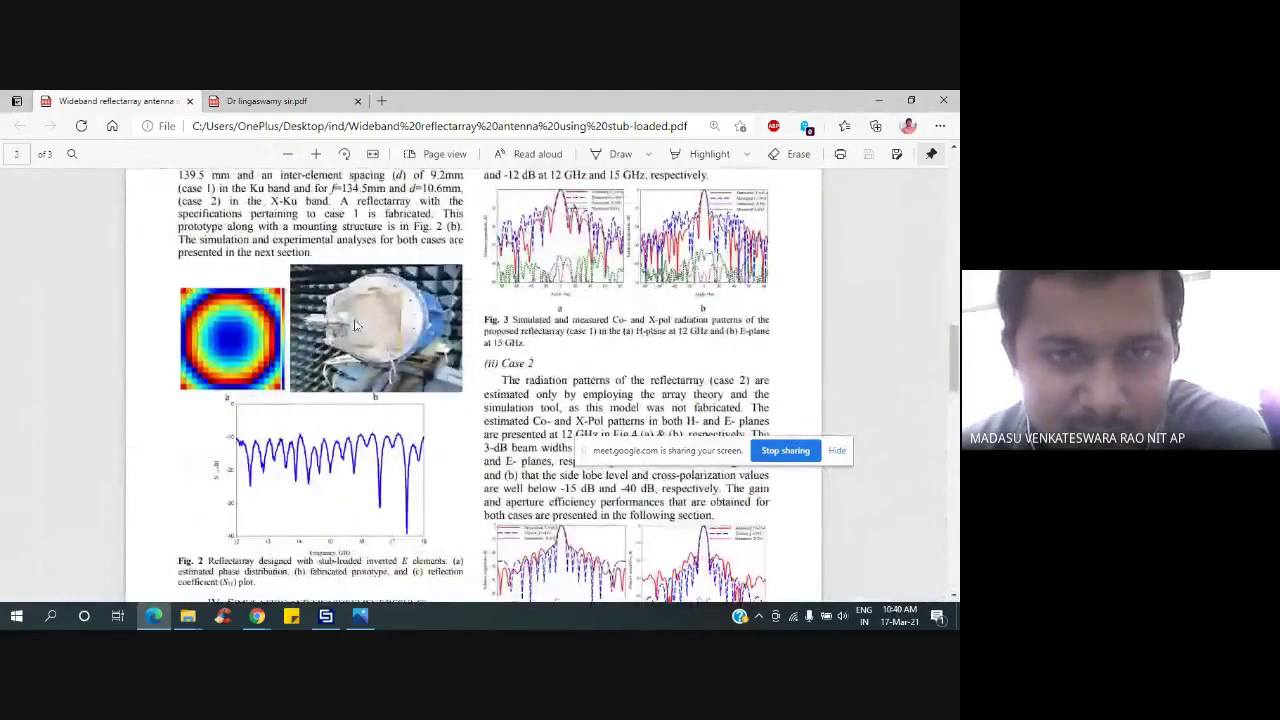
scroll(370, 405, down, 10)
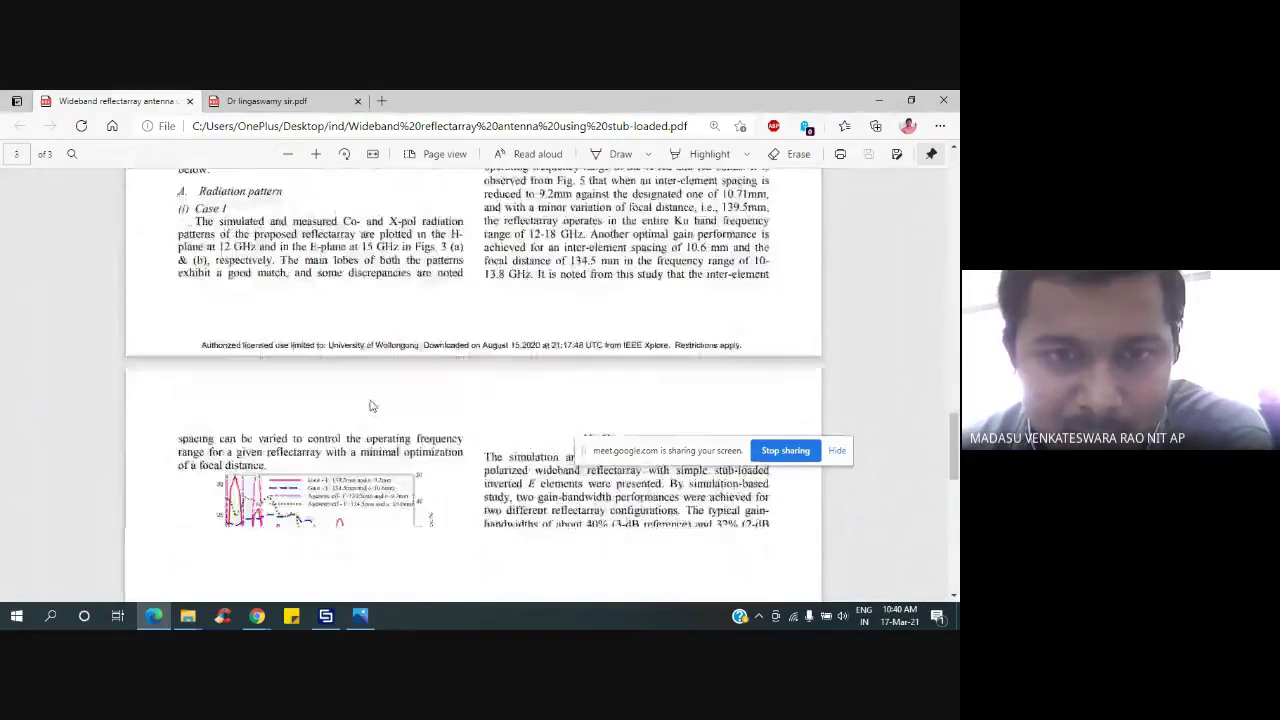
scroll(370, 405, down, 10)
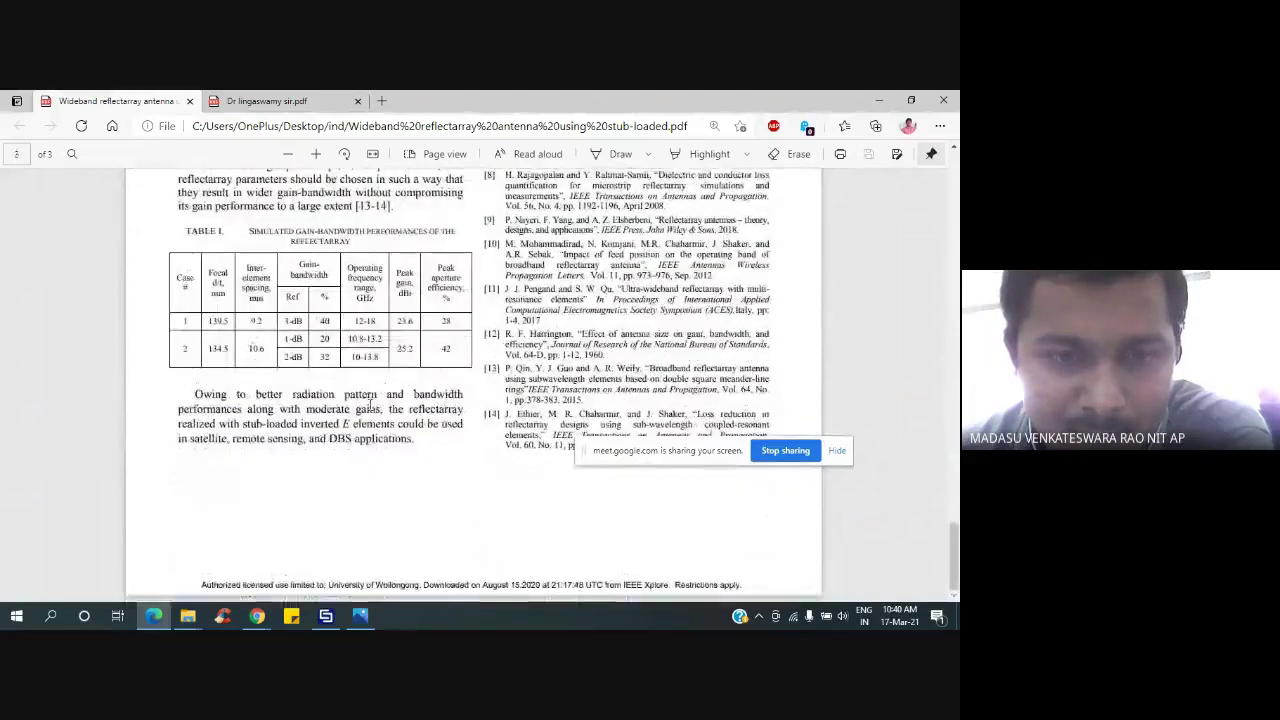
- Switch to CST Studio Suite and show the complete Full Array2 model in the 3D view
click(325, 615)
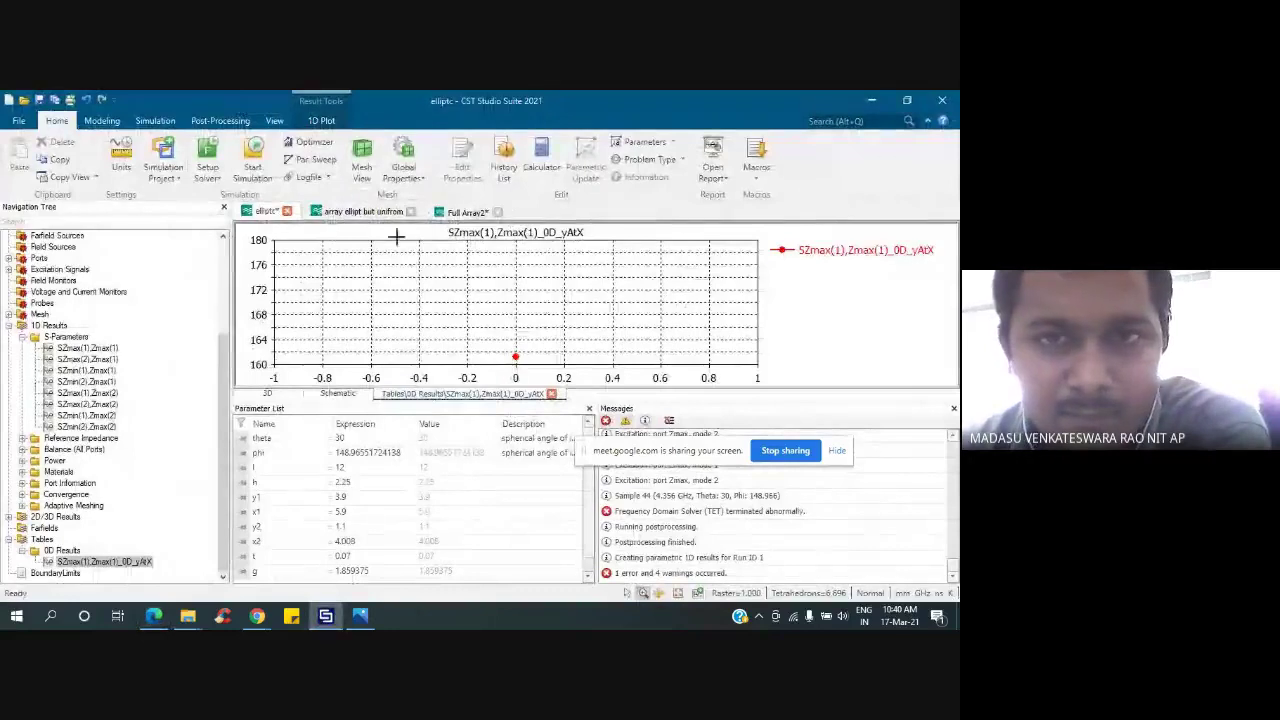
click(455, 212)
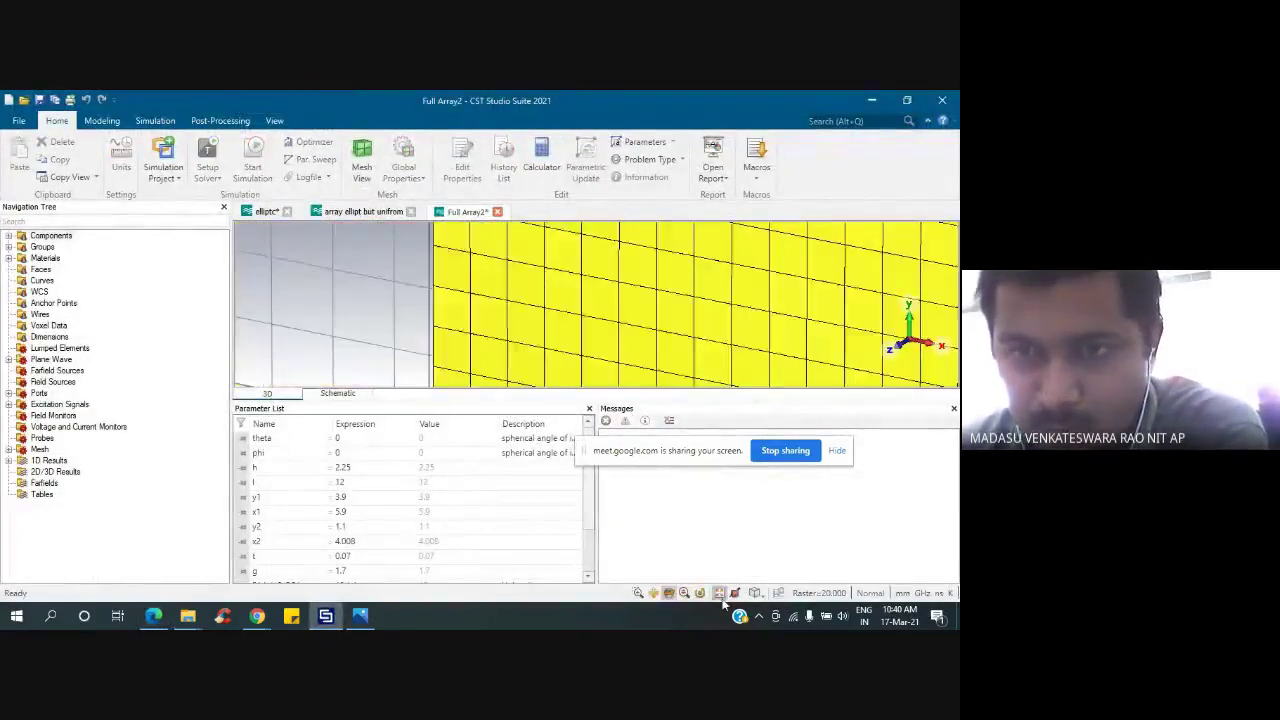
click(718, 593)
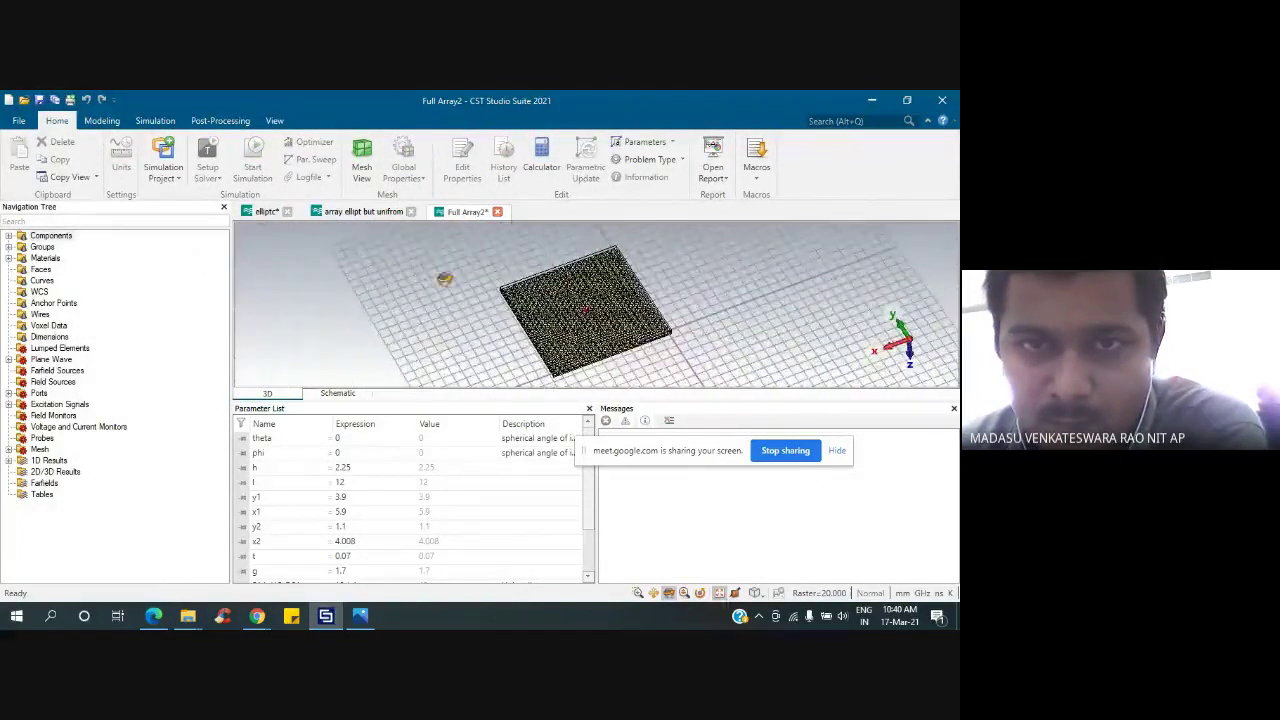
scroll(596, 305, up, 3)
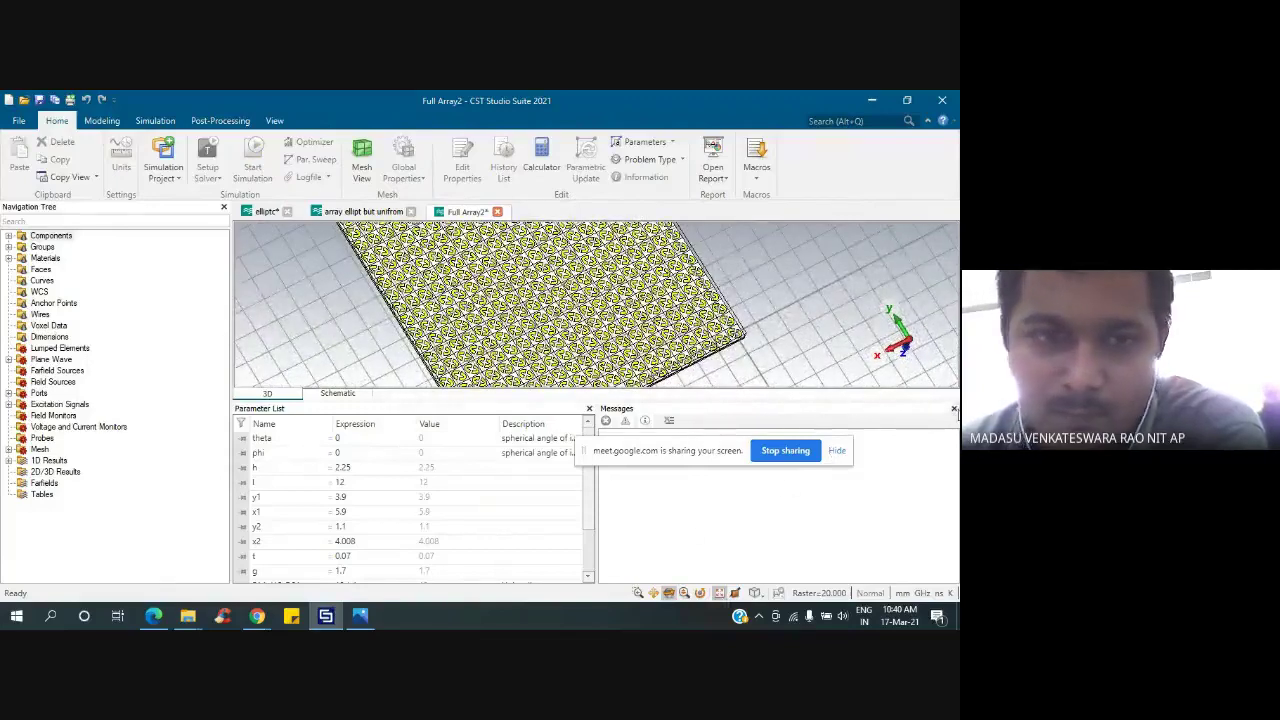
- Close the Messages and Parameter List panes to enlarge the 3D view of the array's unit cells
click(952, 409)
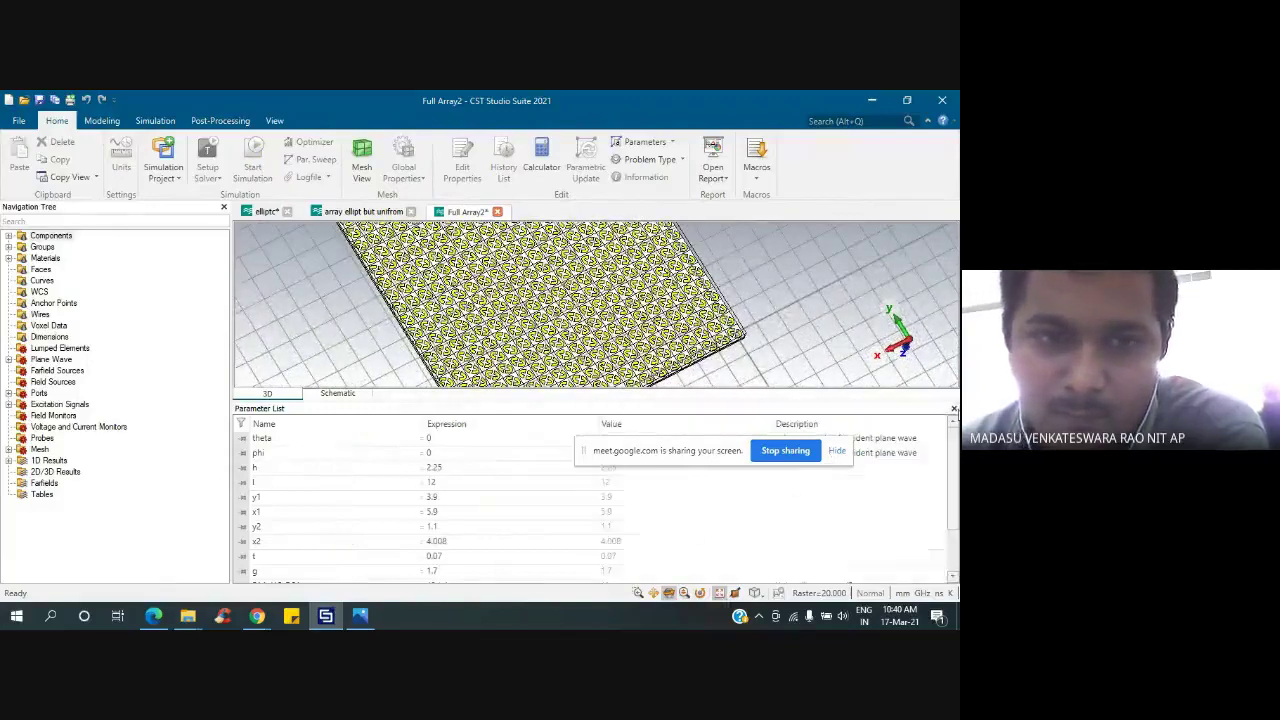
click(953, 409)
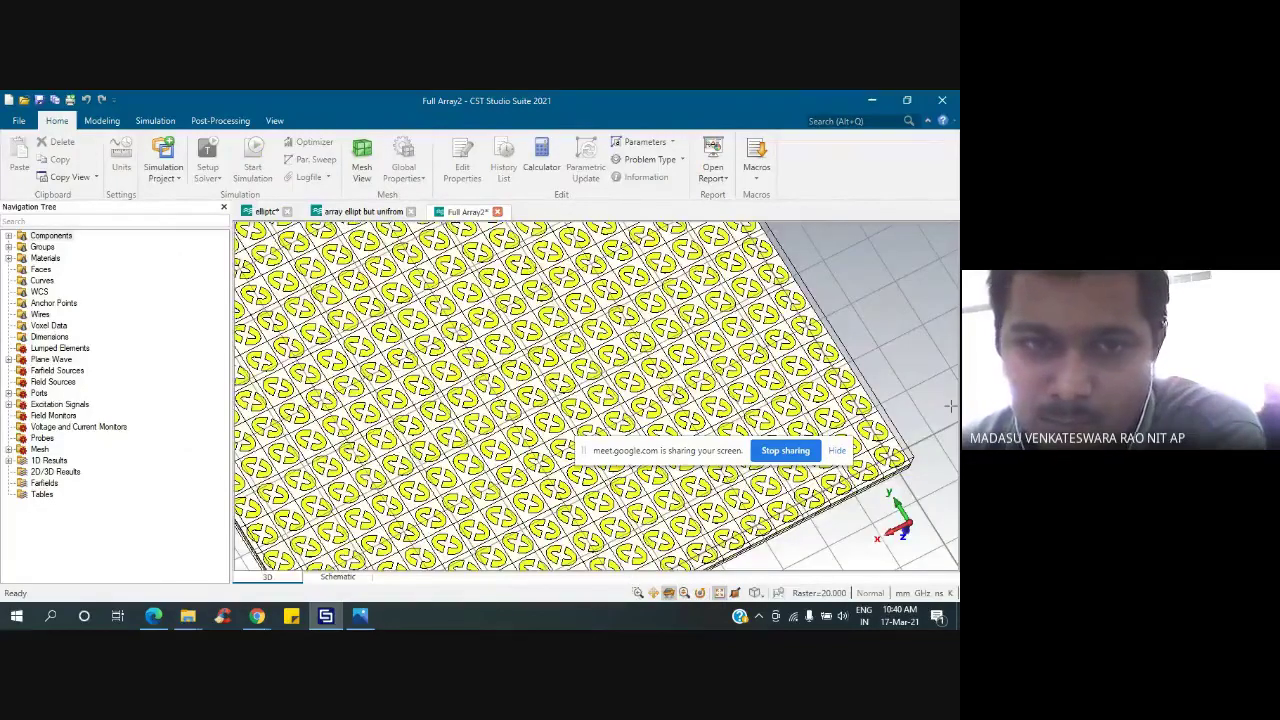
scroll(950, 405, down, 5)
scroll(810, 405, up, 3)
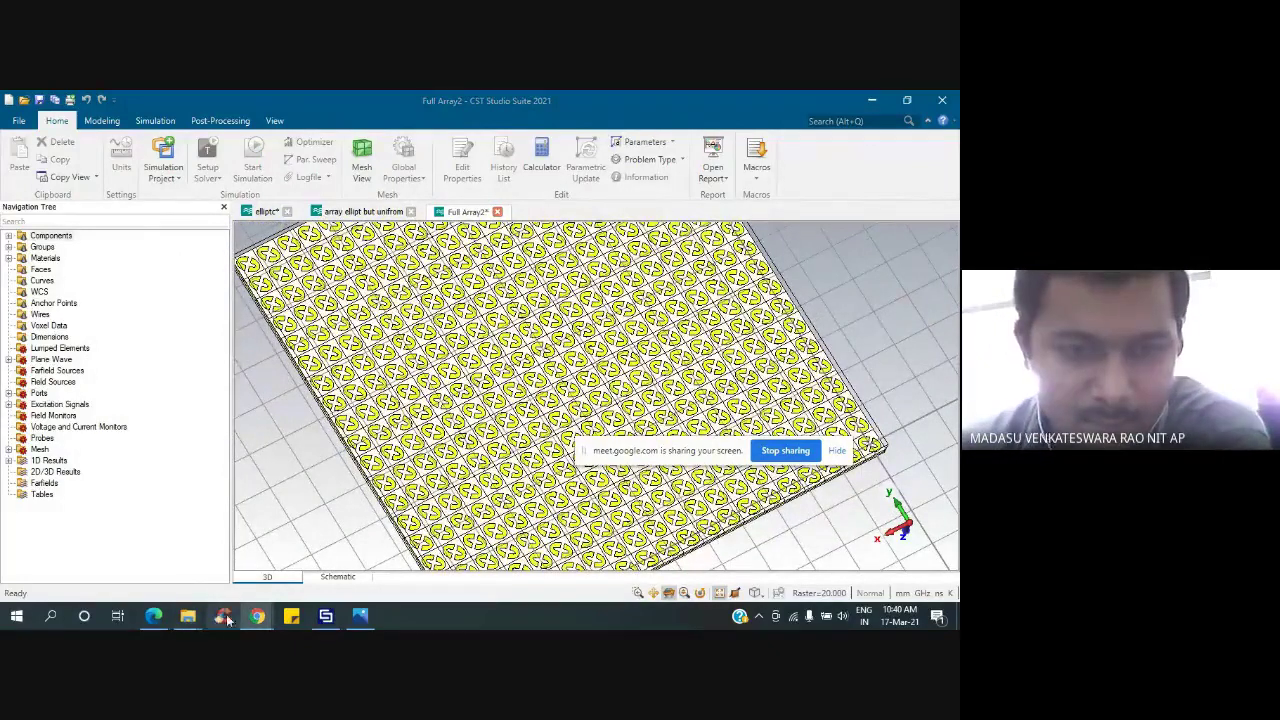
- Switch to the Google Meet call in Chrome, open the second YouTube link from the chat in a new tab, and pause the video
mouse_move(250, 617)
click(195, 565)
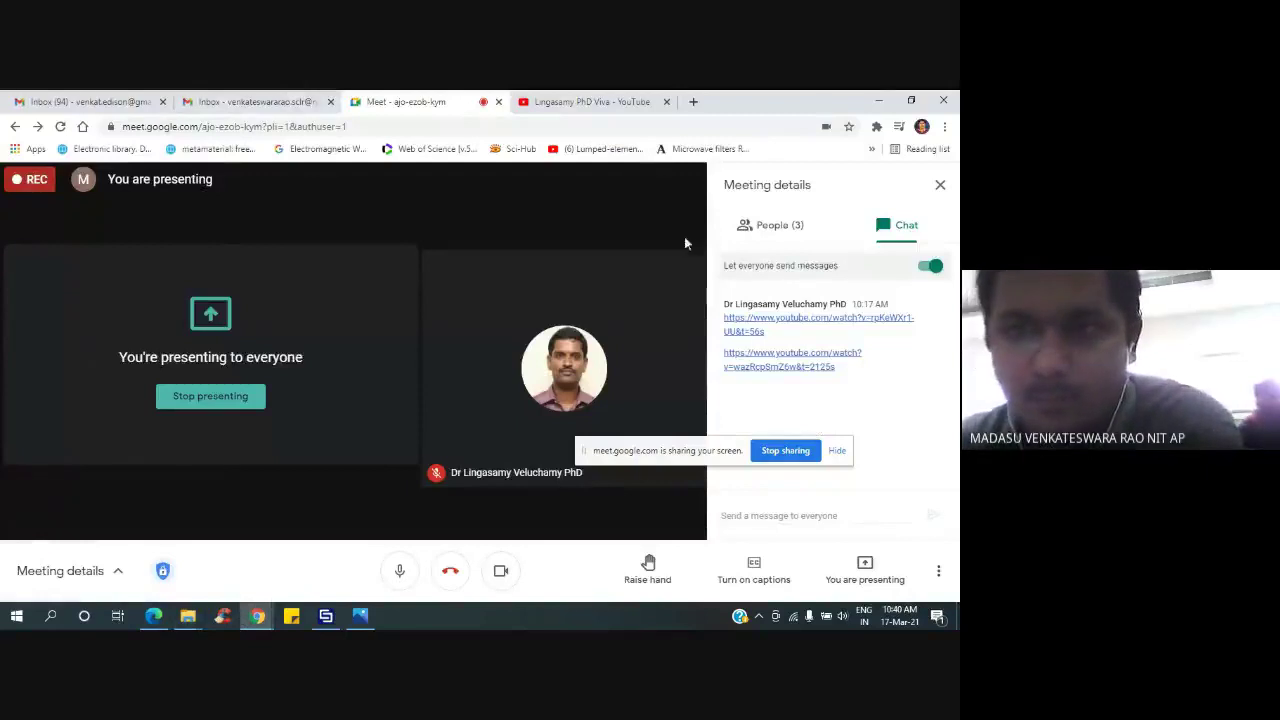
right_click(769, 363)
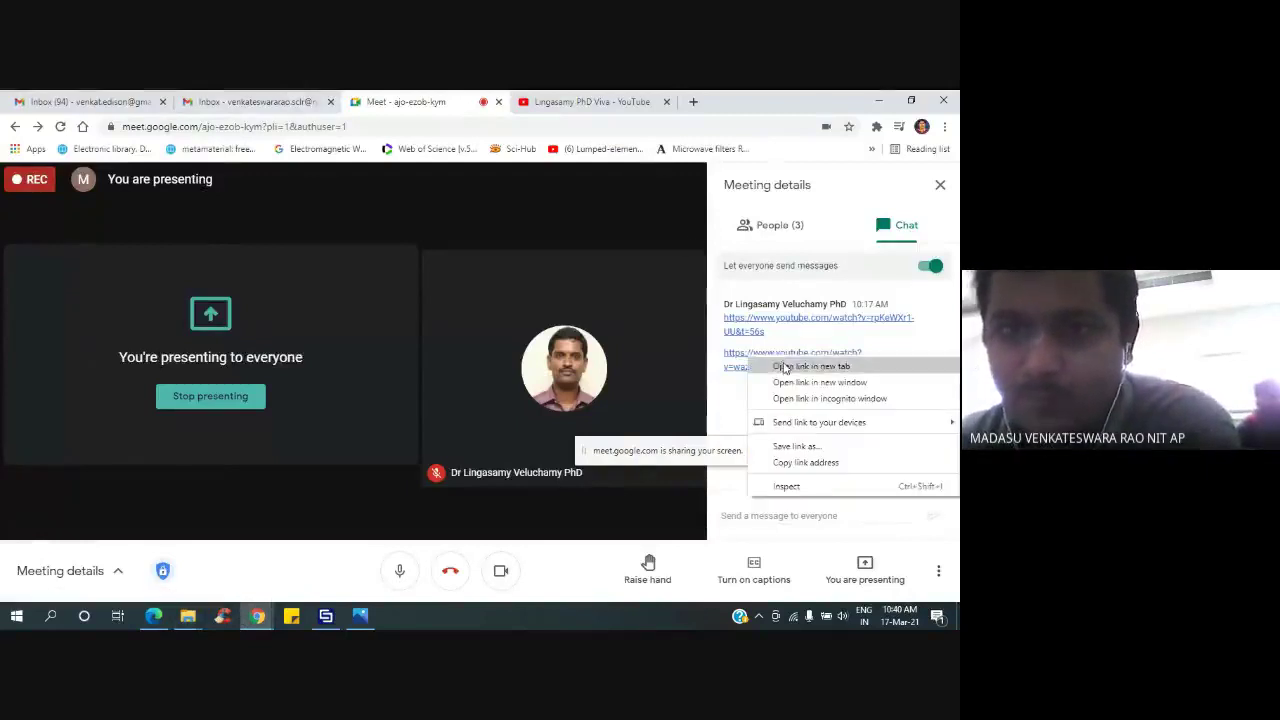
click(800, 365)
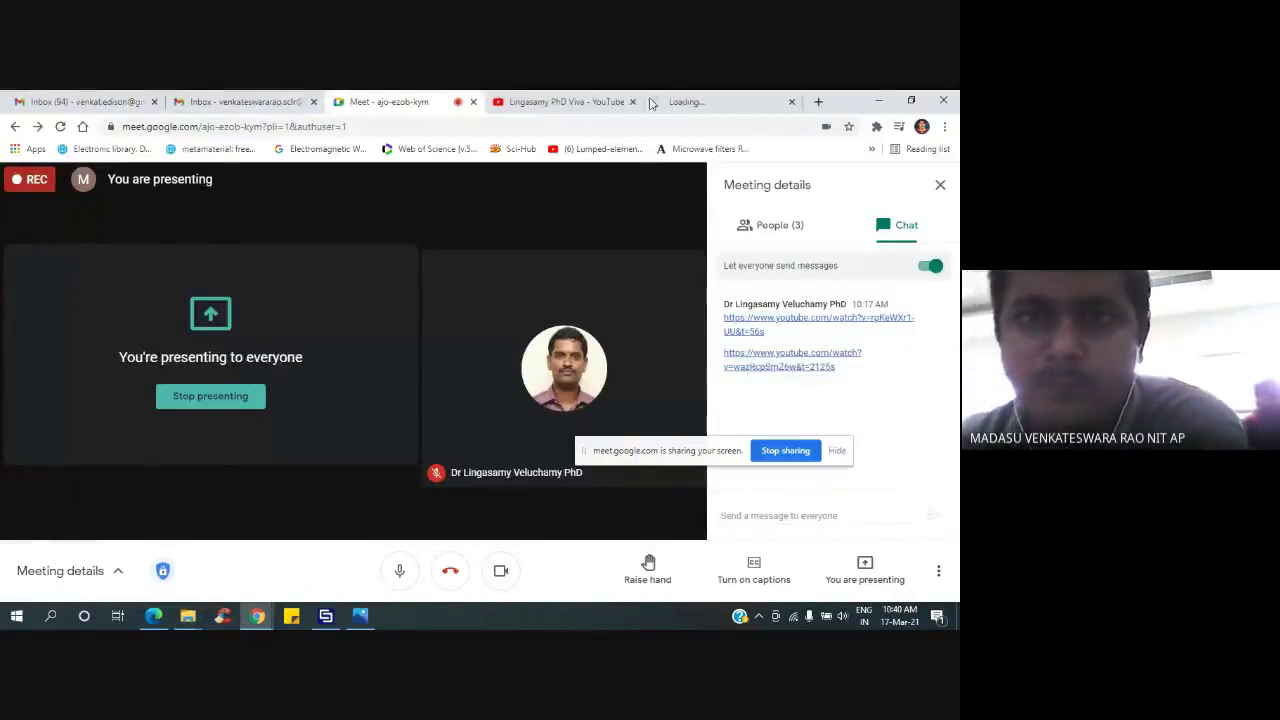
click(736, 103)
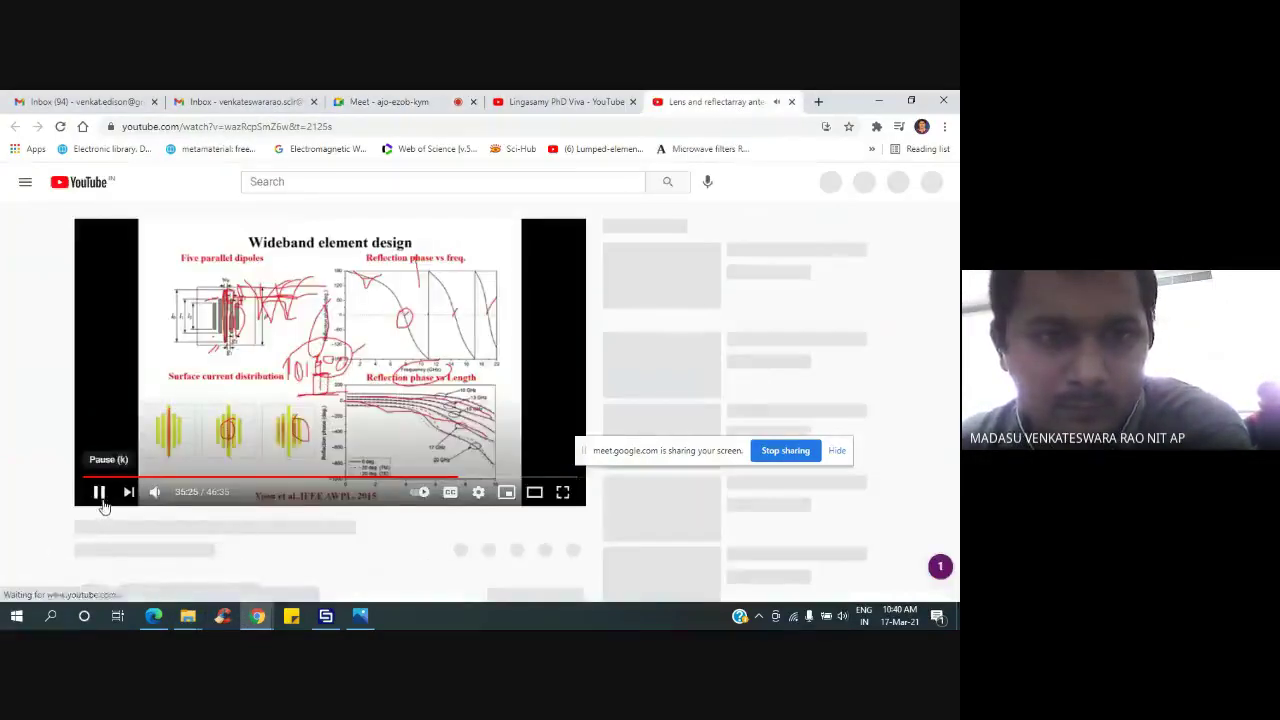
click(97, 494)
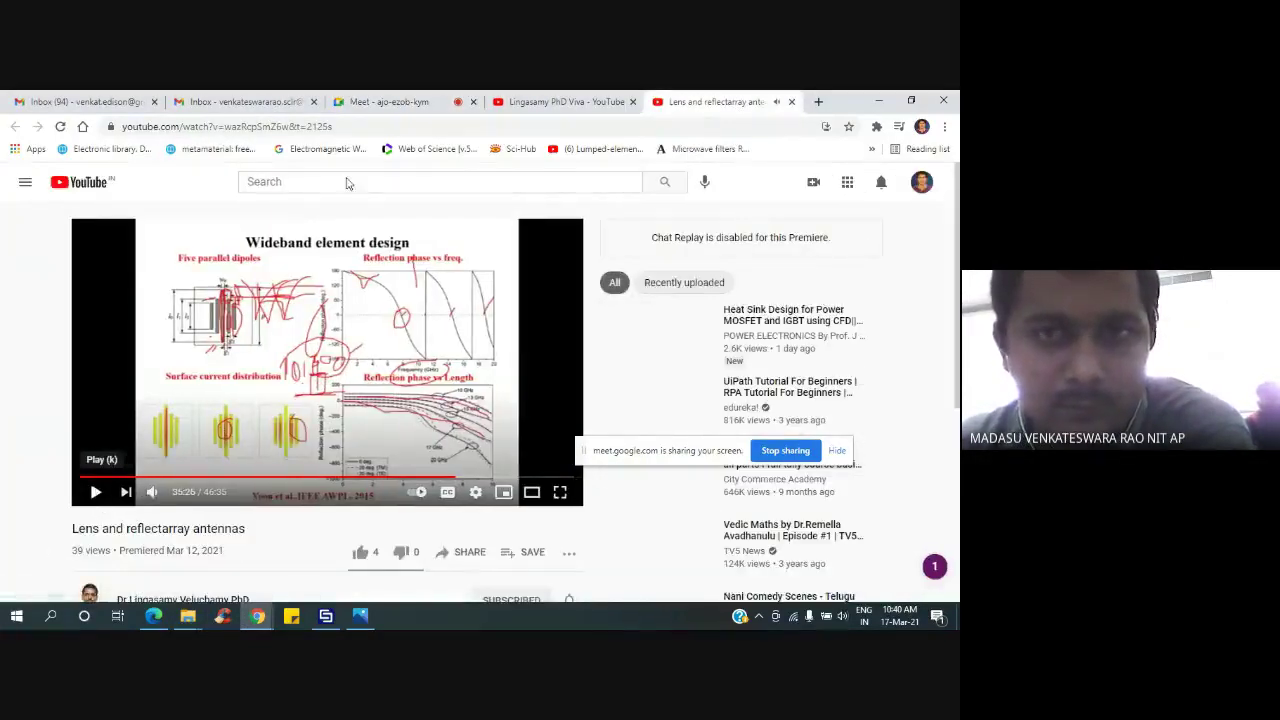
click(552, 103)
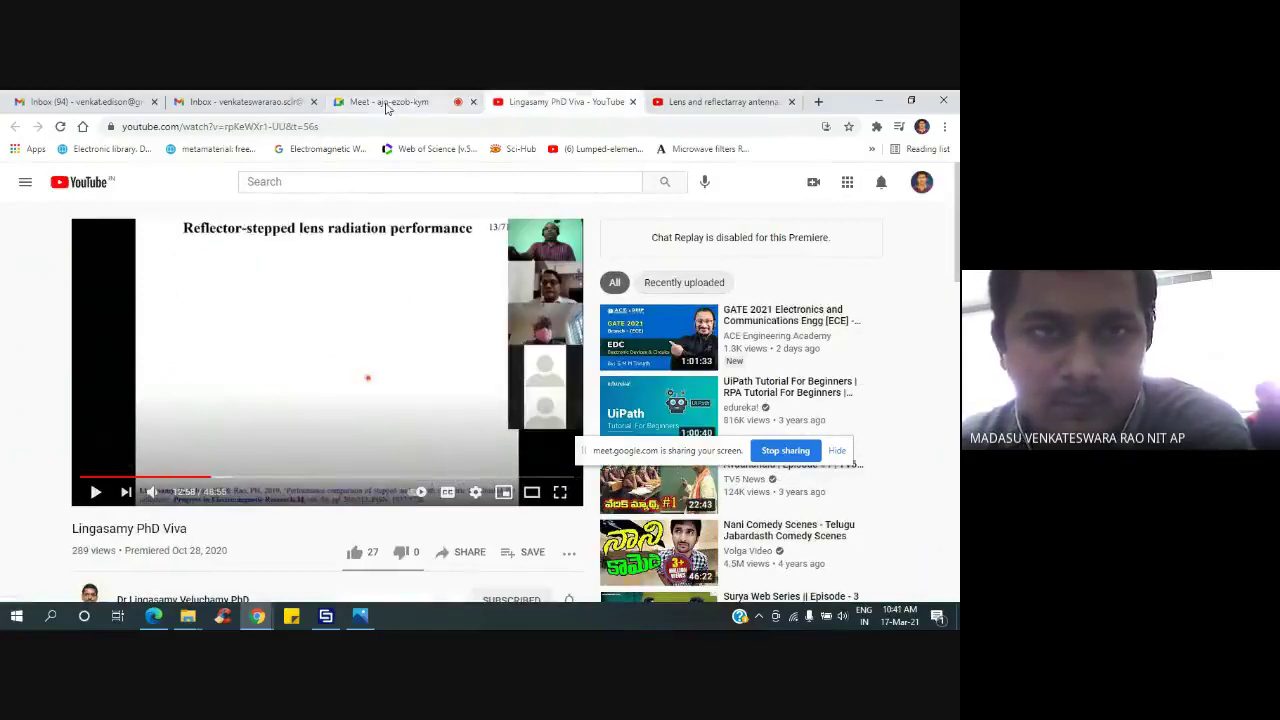
click(387, 104)
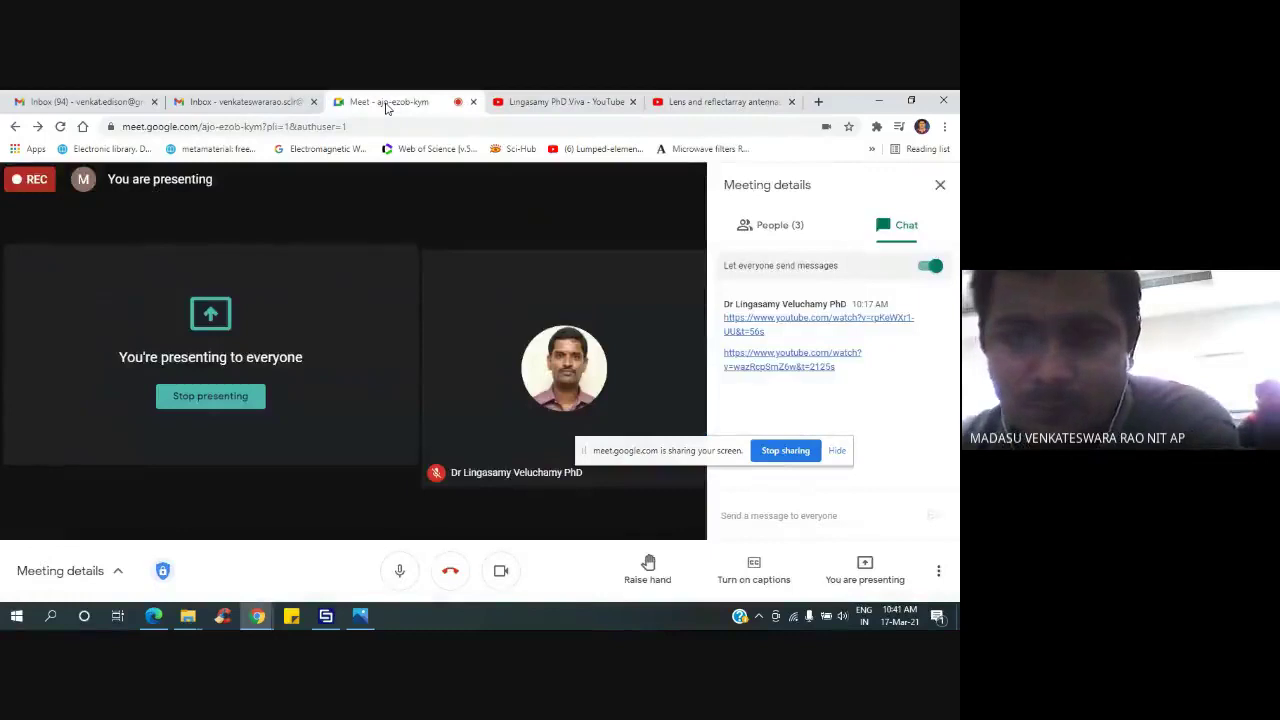
click(68, 102)
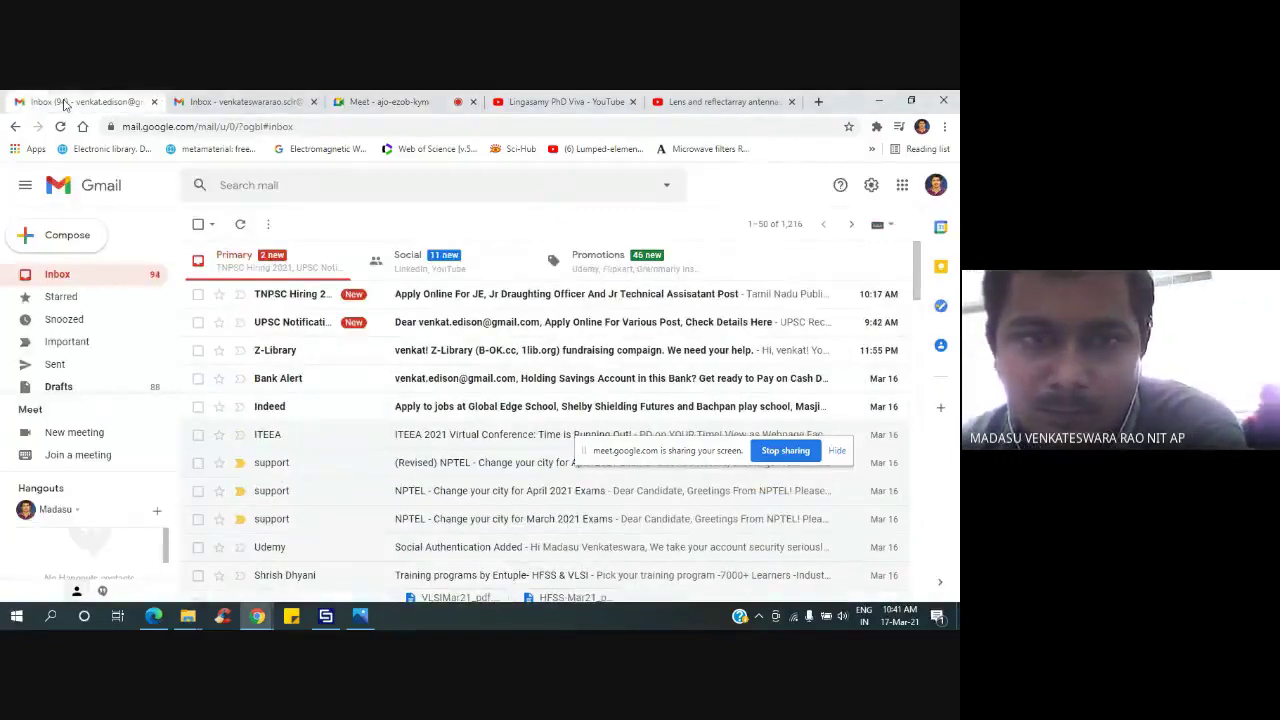
- Switch back to the Full Array2 model in CST Studio Suite and move the screen-sharing notice away from the array
click(325, 616)
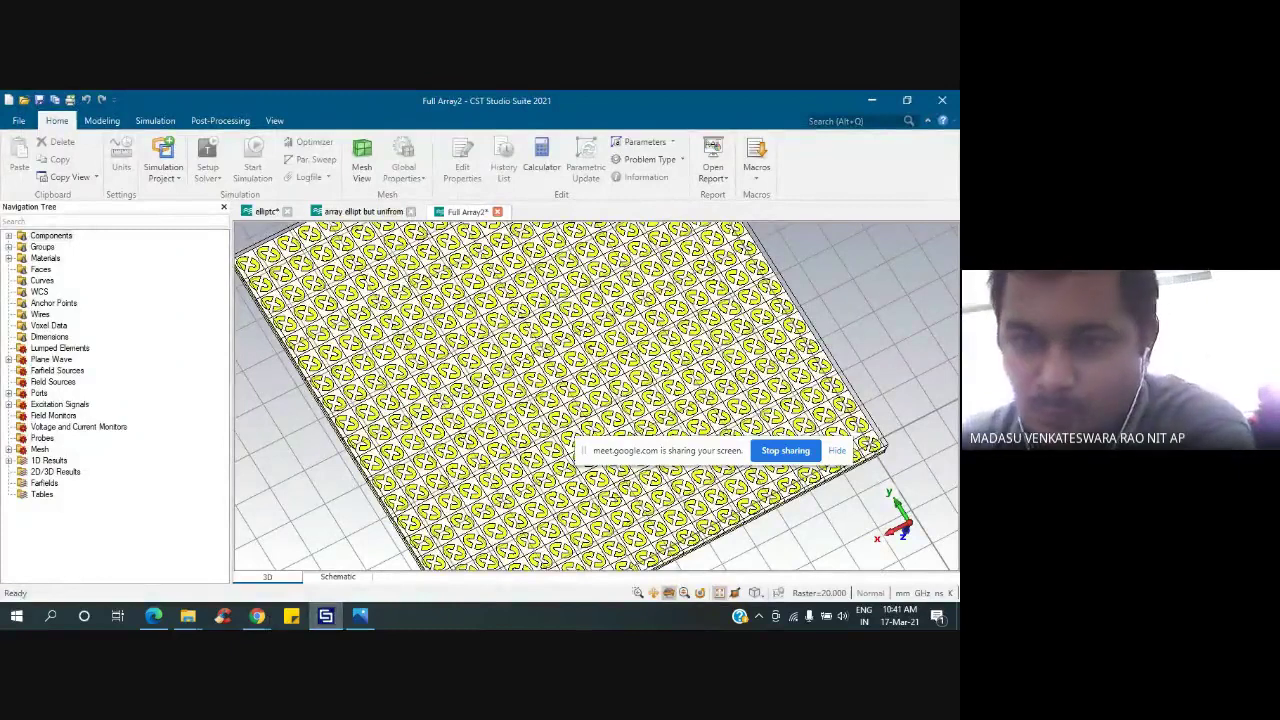
drag(738, 462, 868, 566)
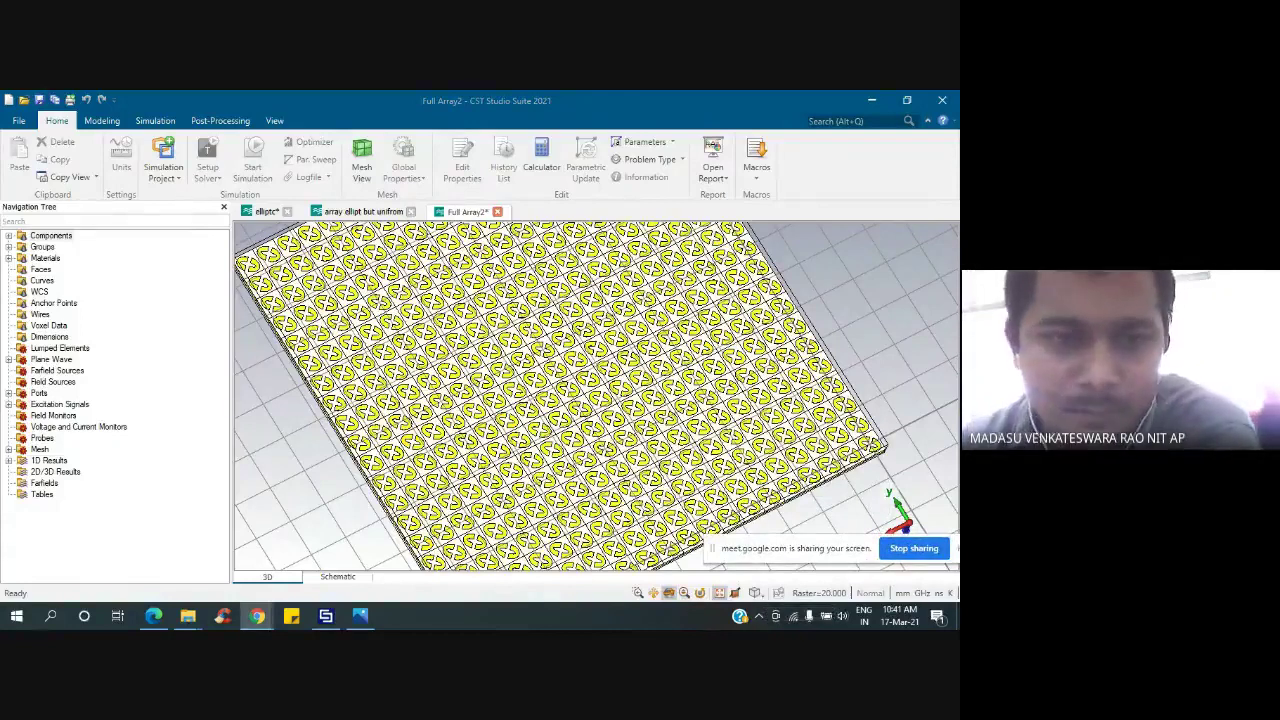
mouse_move(174, 616)
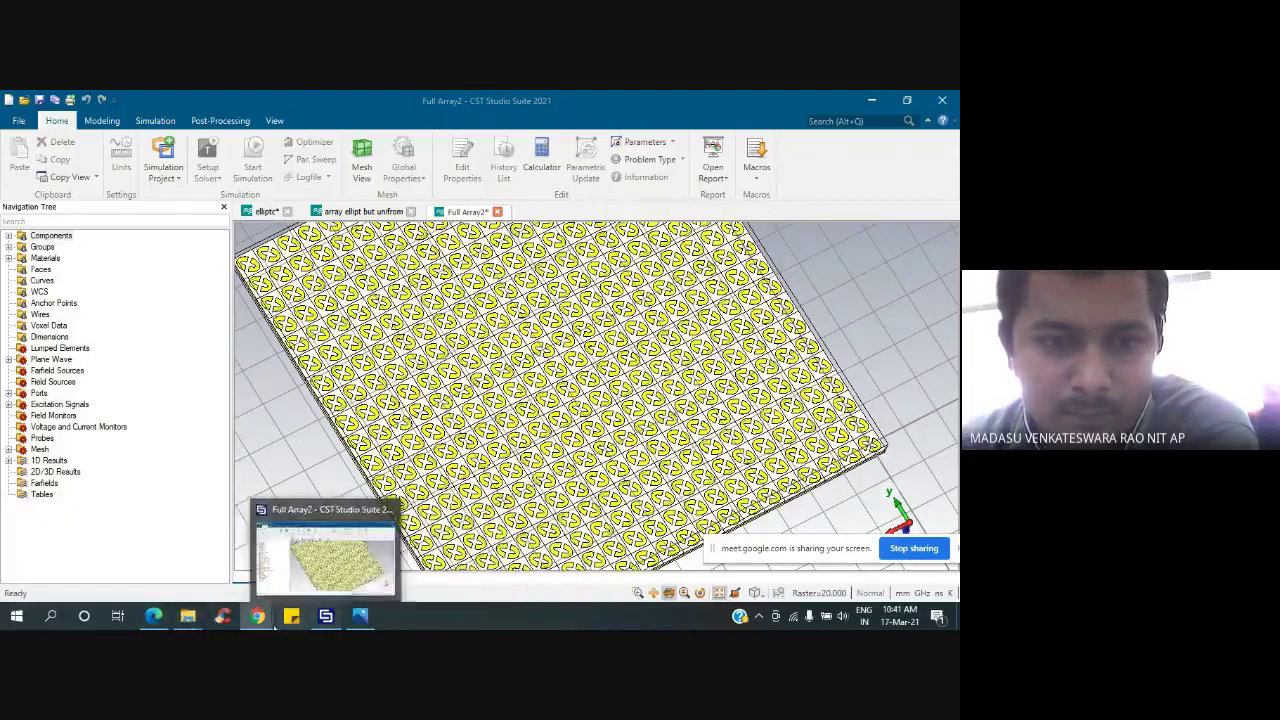
mouse_move(258, 616)
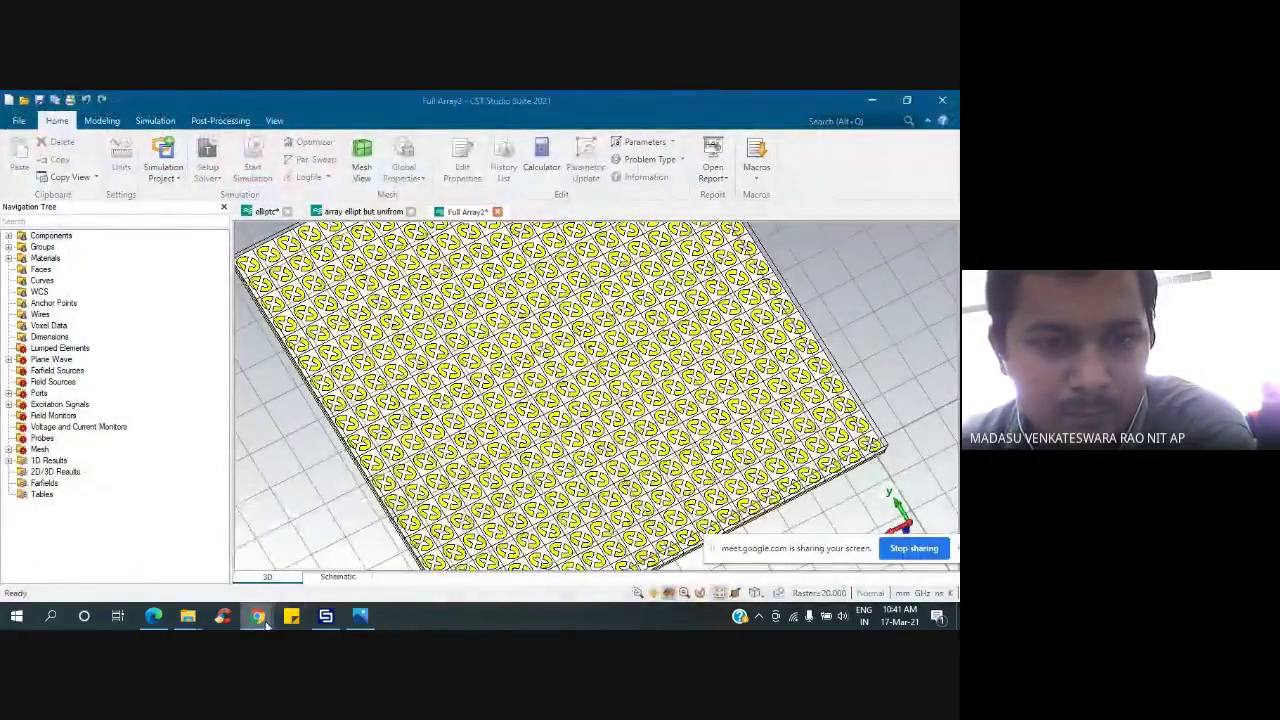
mouse_move(291, 583)
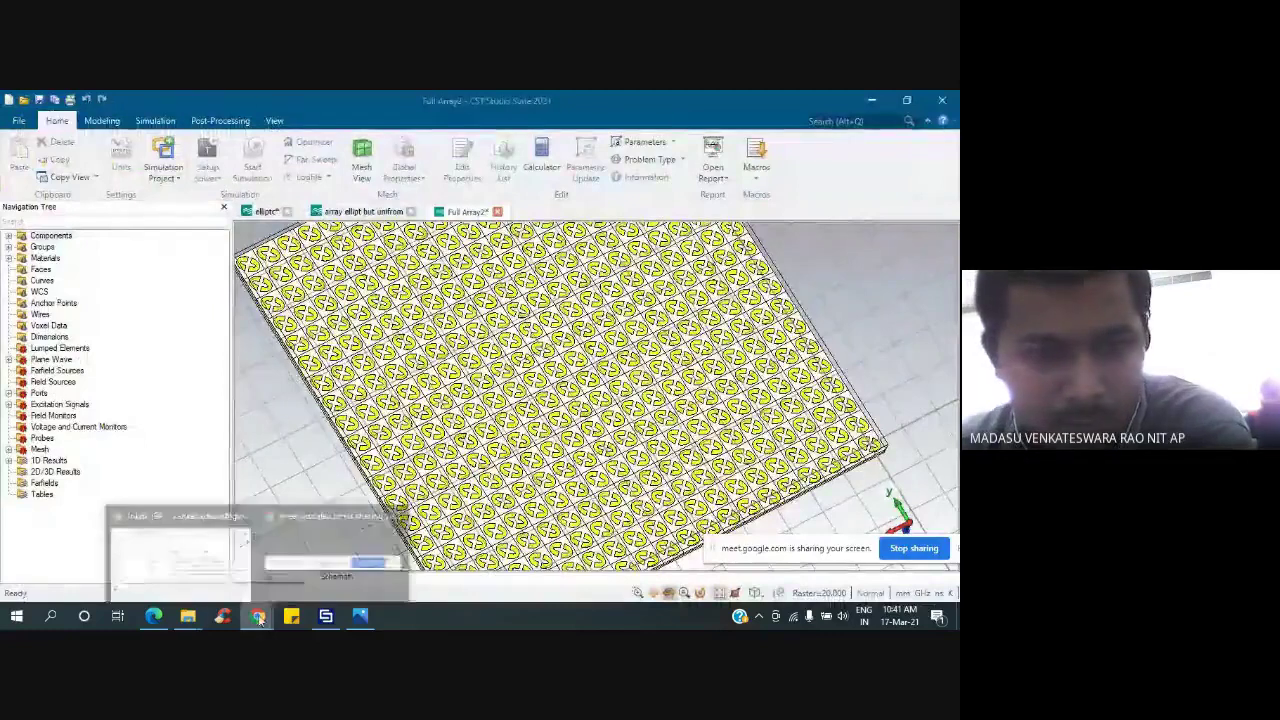
click(258, 617)
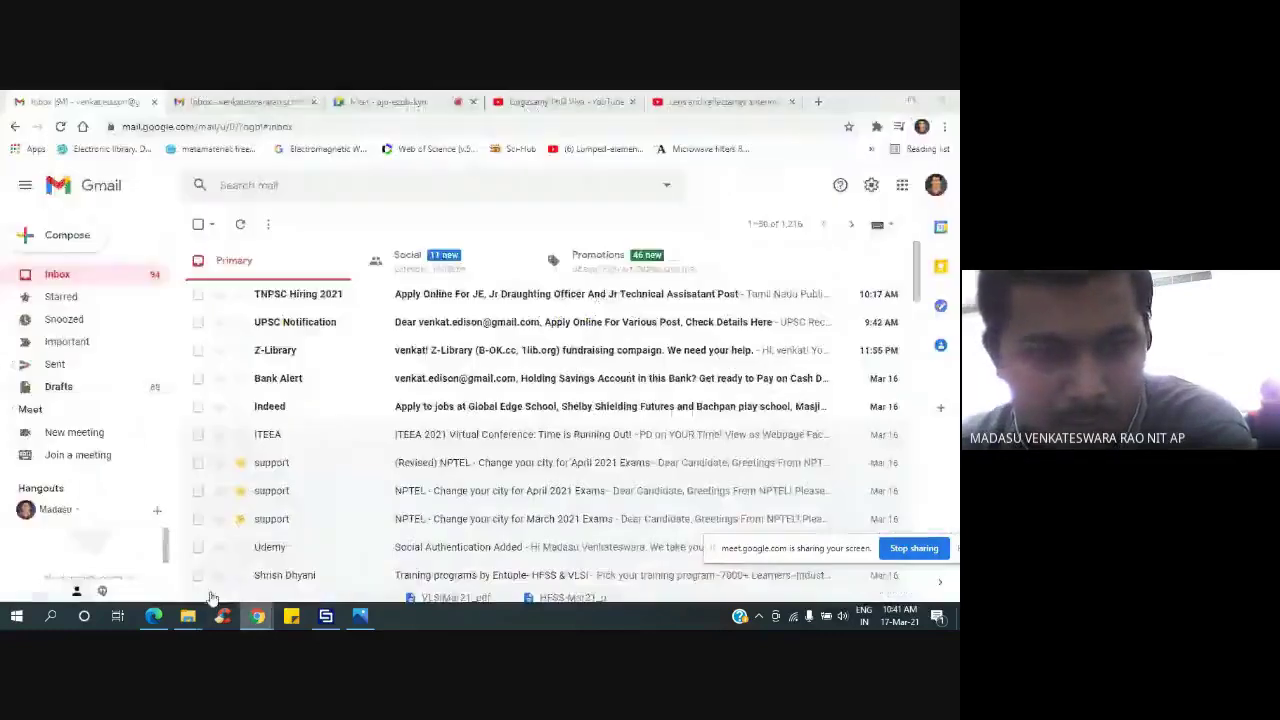
click(370, 102)
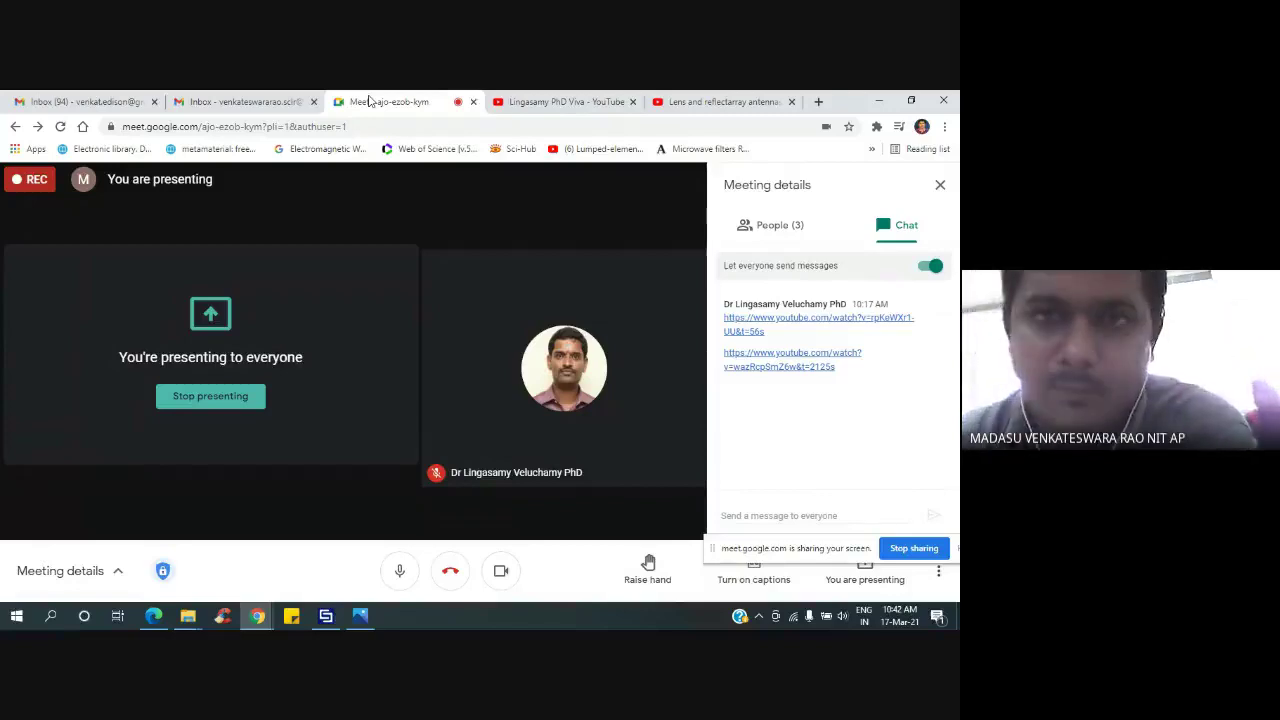
click(557, 102)
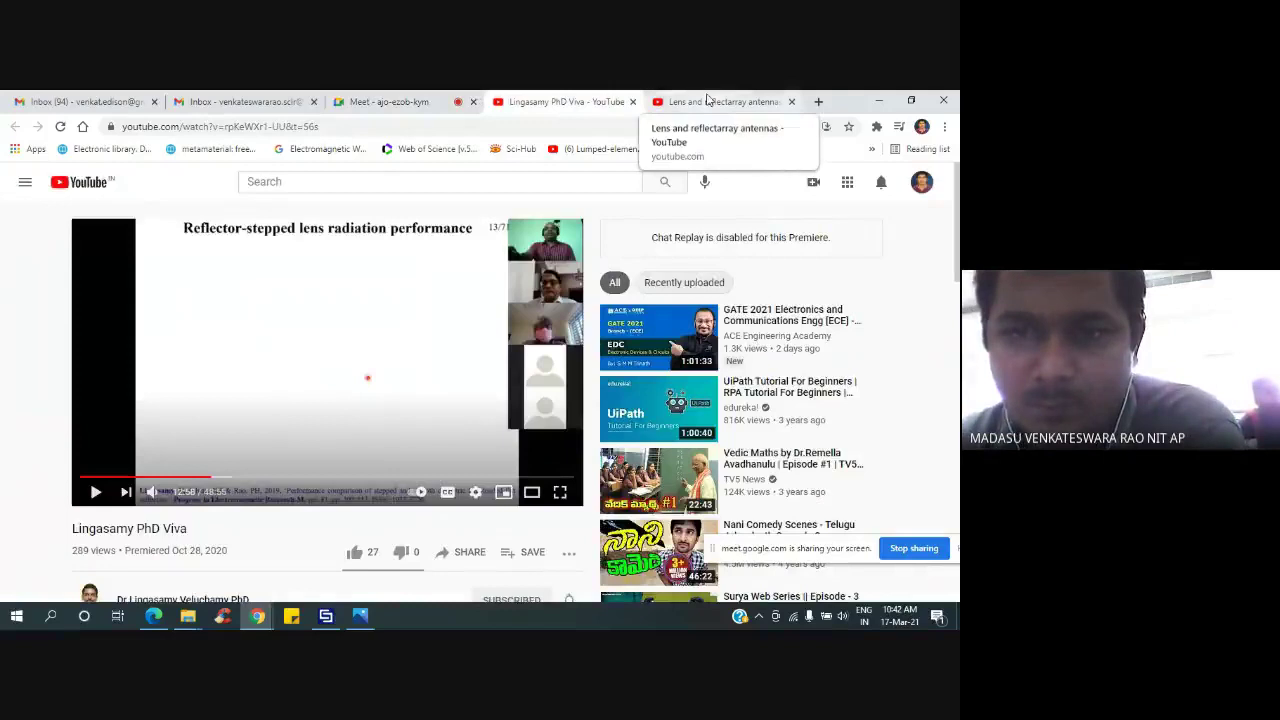
click(364, 100)
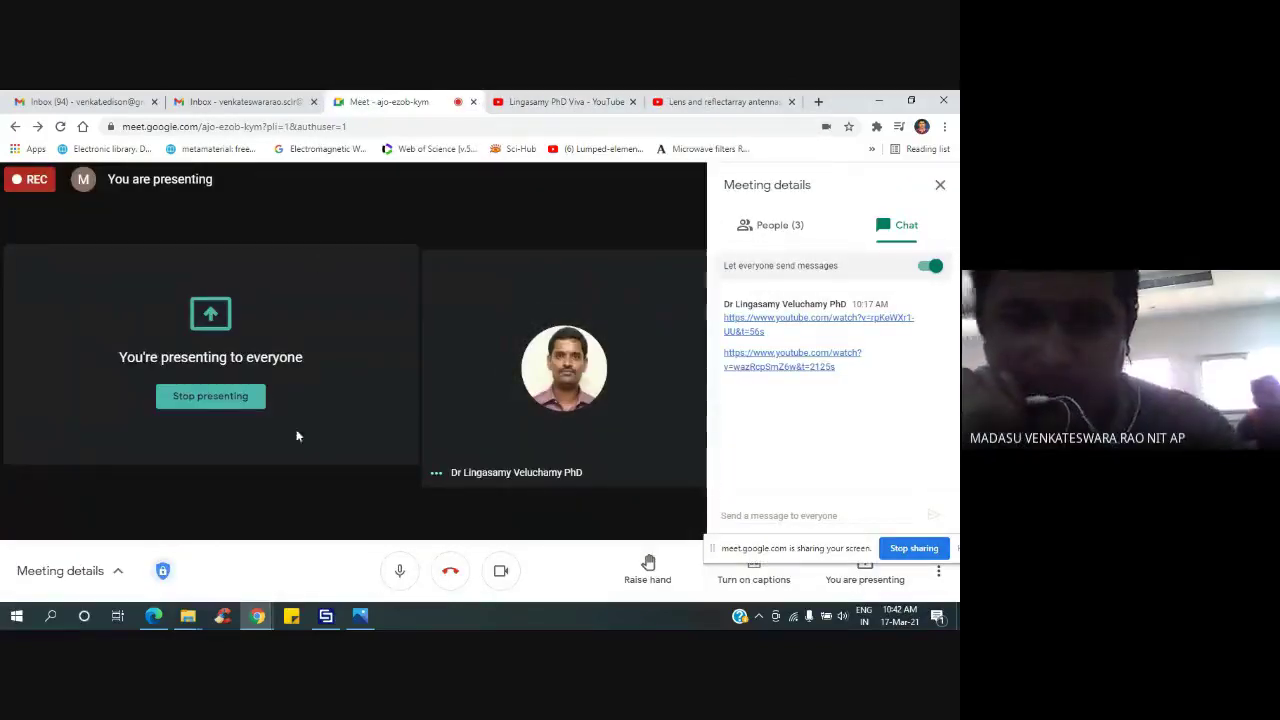
- Switch to the reflectarray paper in Edge and look back from Table I to the simulated gain and aperture efficiency section
mouse_move(330, 620)
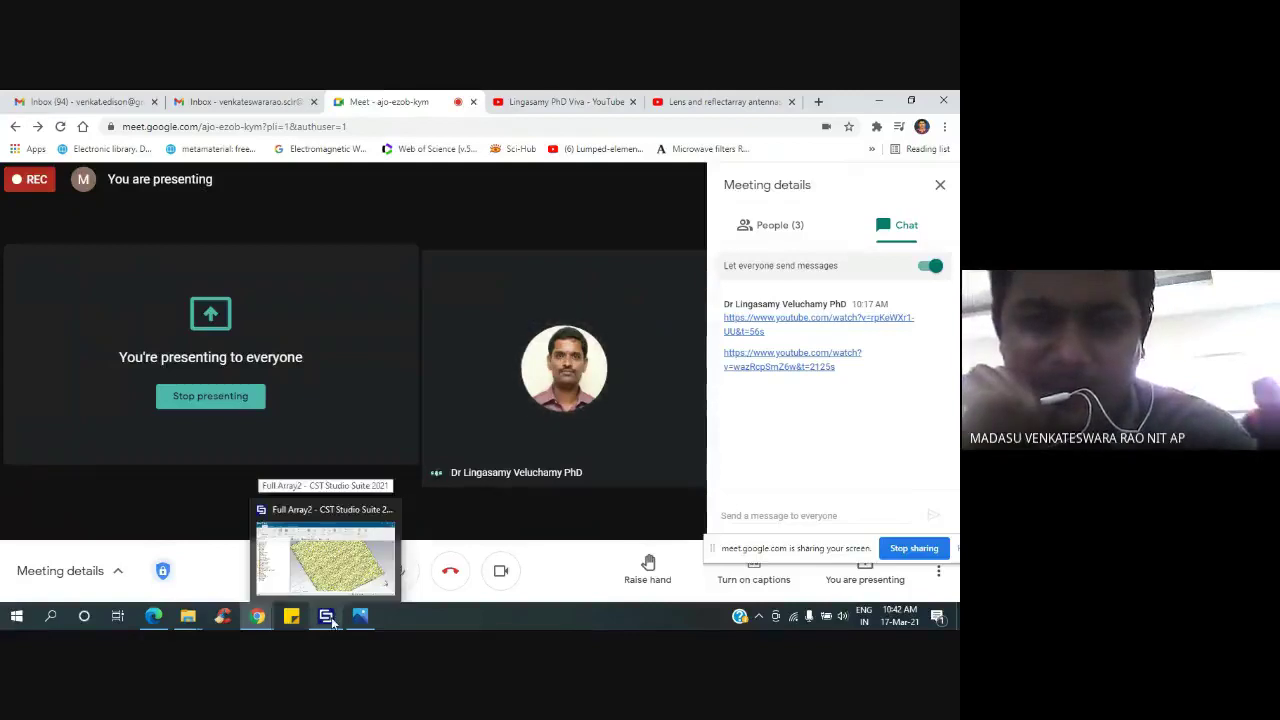
mouse_move(180, 613)
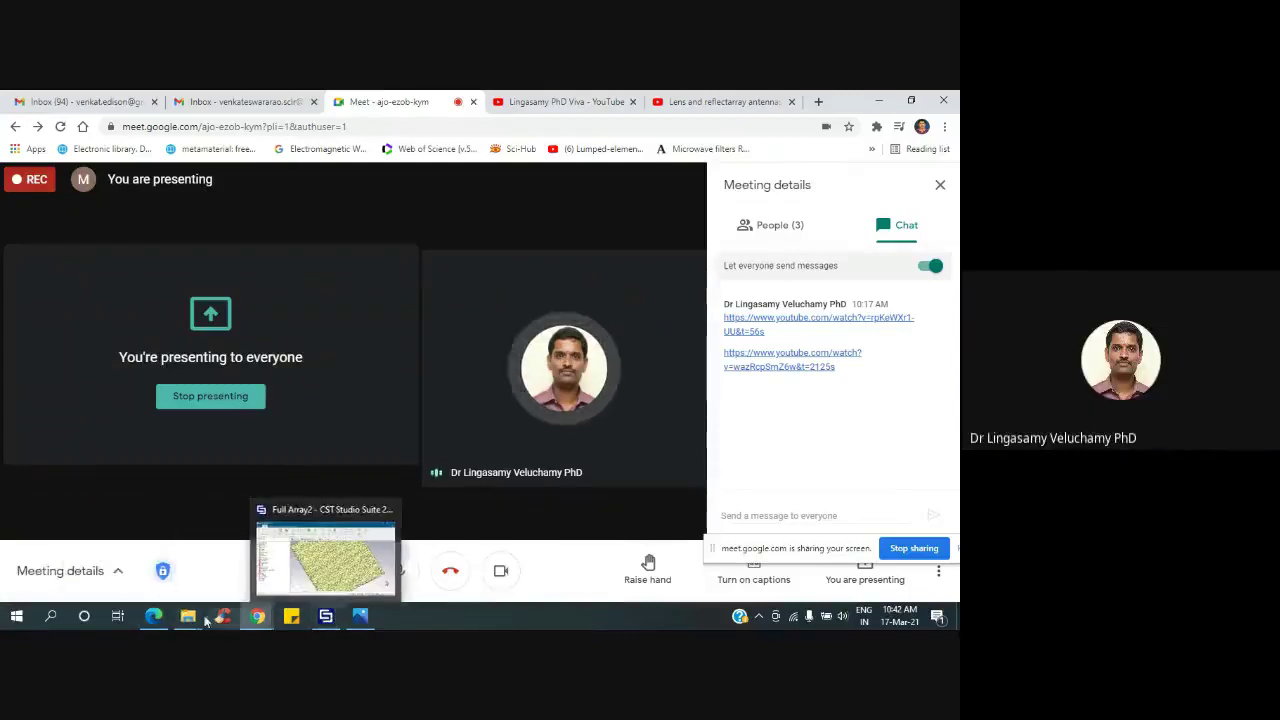
click(157, 614)
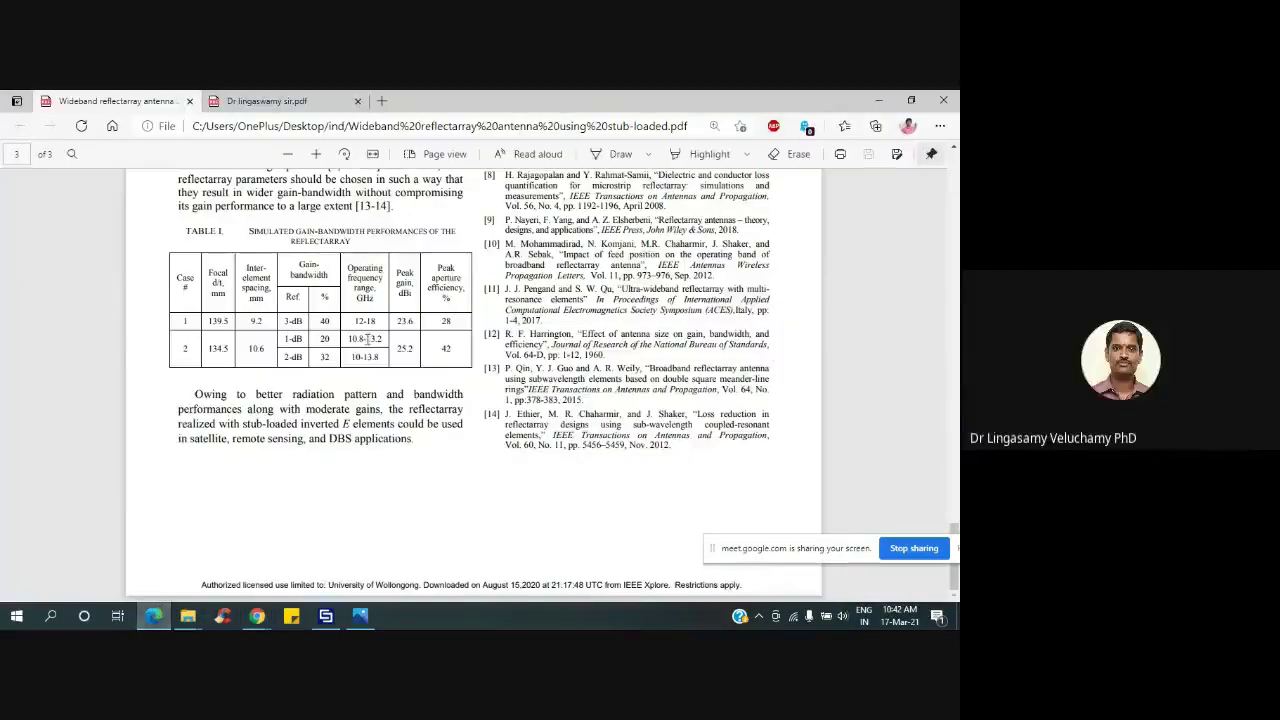
scroll(367, 340, up, 10)
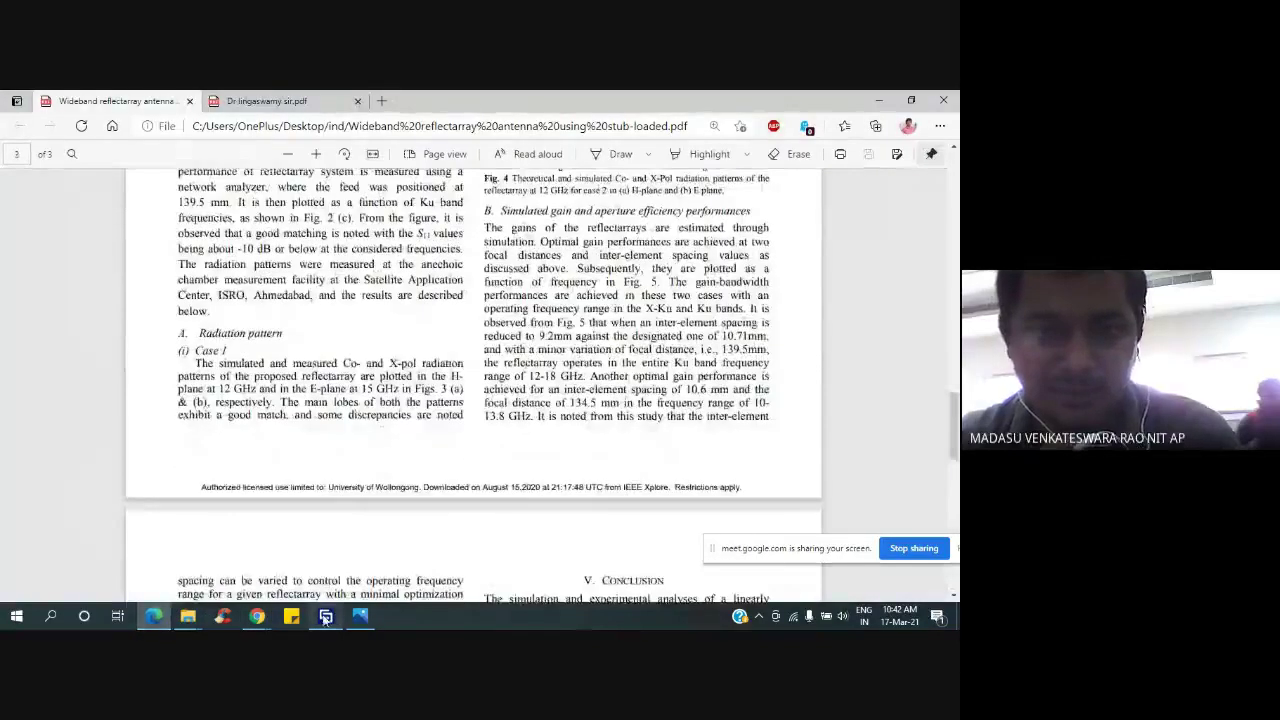
- Switch to the Full Array2 model in CST Studio Suite and examine the array's unit cells at close range and as a whole
click(325, 616)
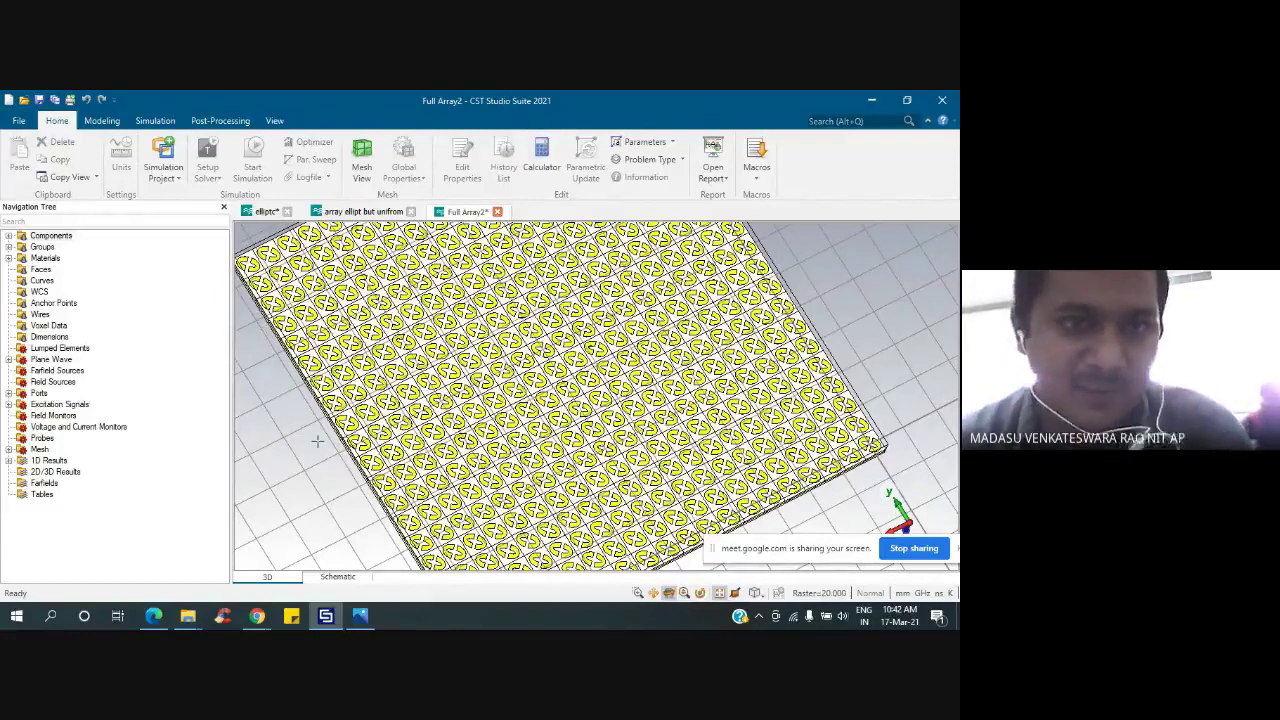
scroll(317, 441, up, 2)
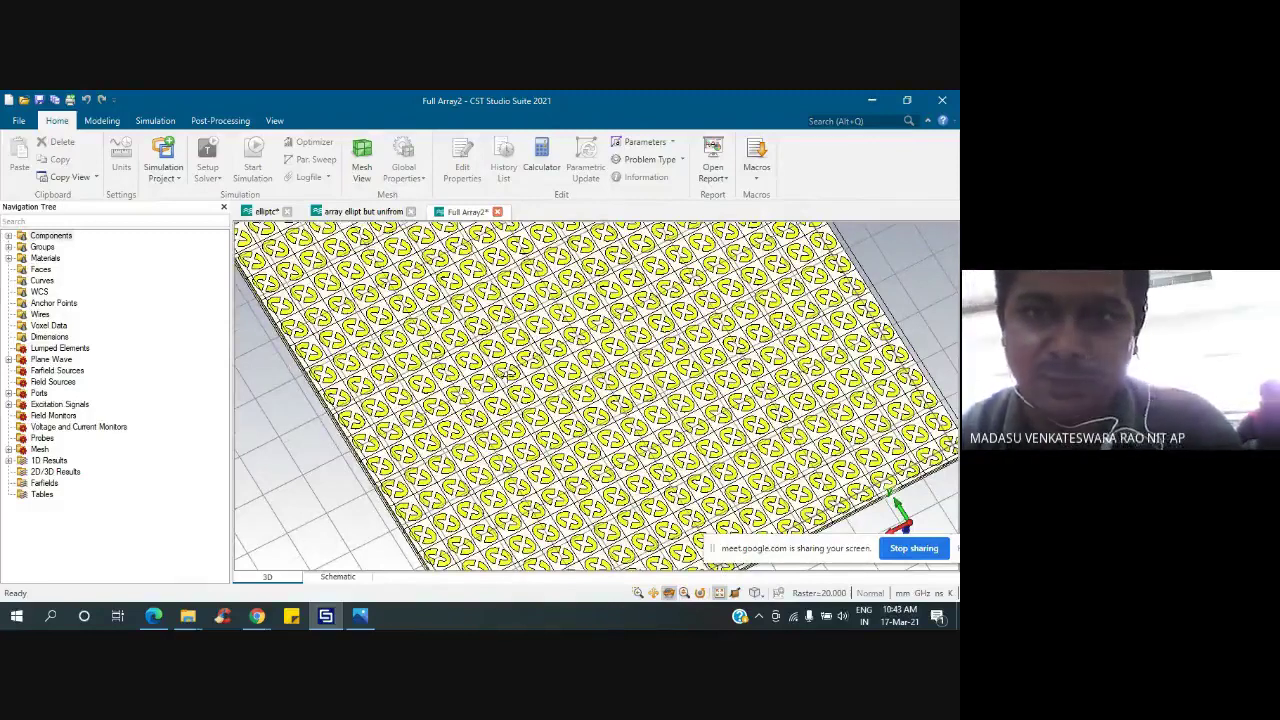
scroll(507, 372, down, 2)
scroll(509, 375, up, 4)
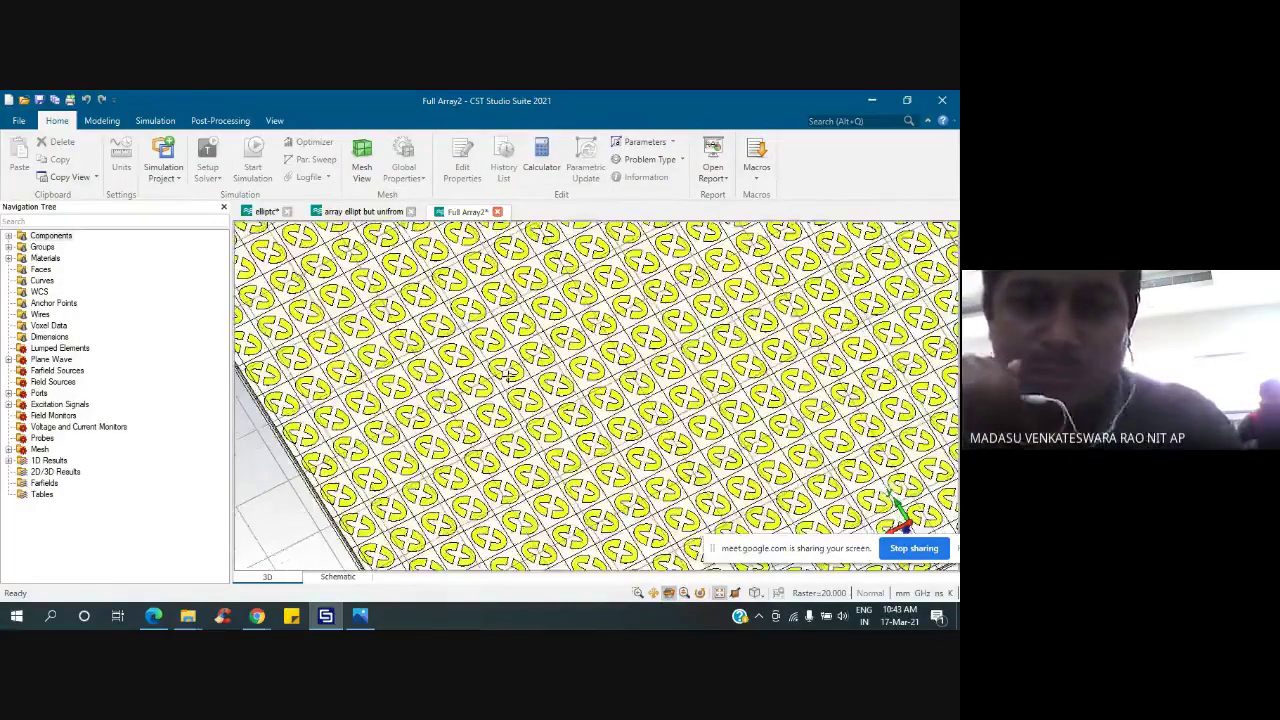
scroll(505, 372, down, 3)
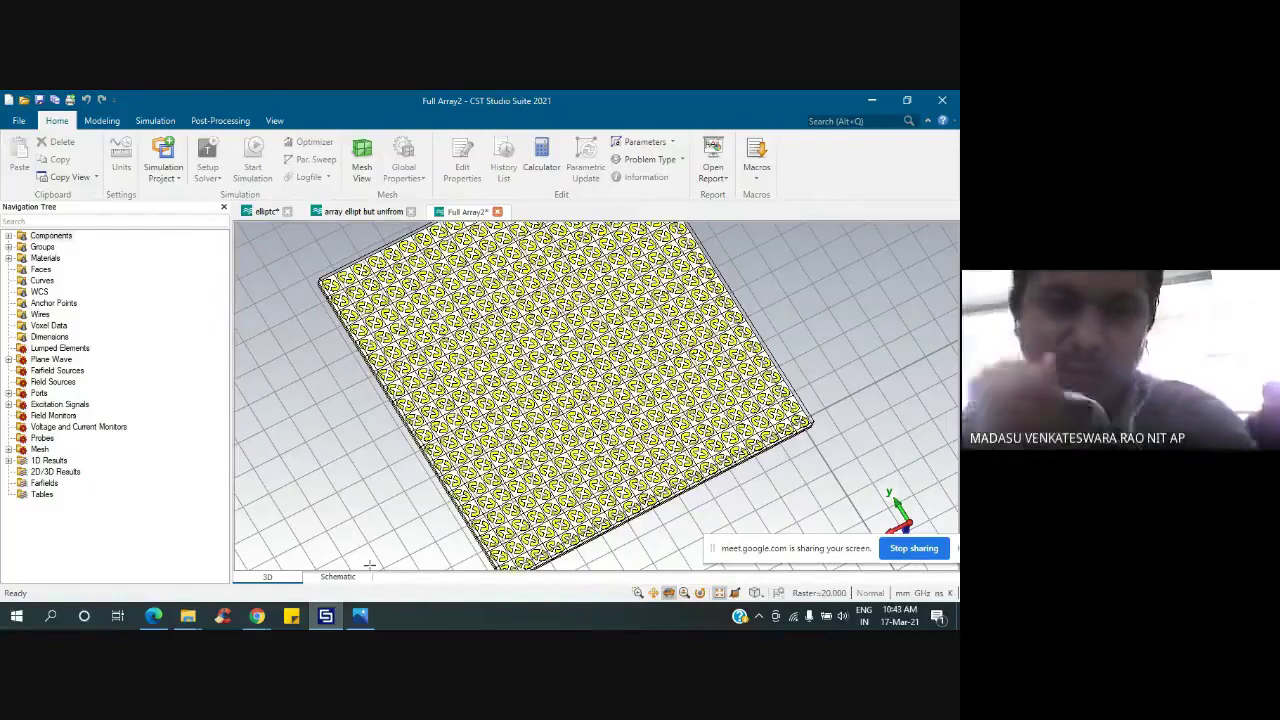
- View the phase map in metasurface design.png in Photos, and return to the Full Array2 model in CST Studio Suite
click(362, 617)
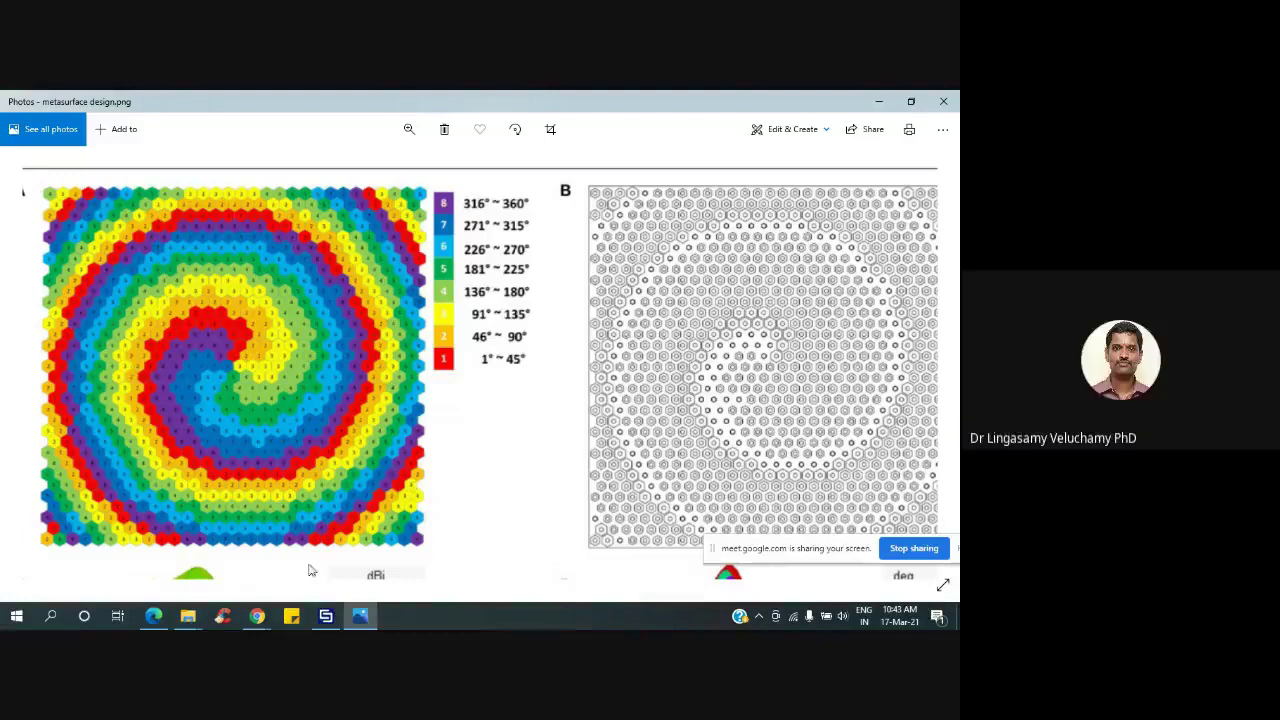
mouse_move(320, 622)
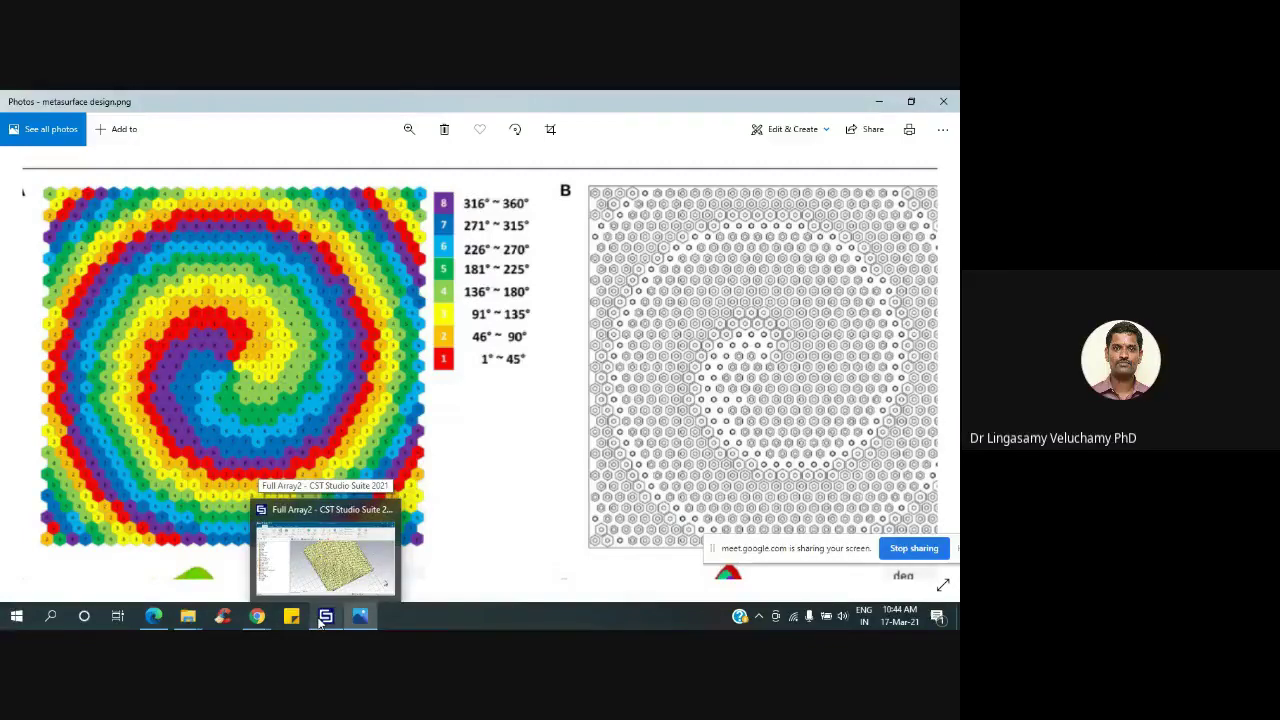
click(320, 622)
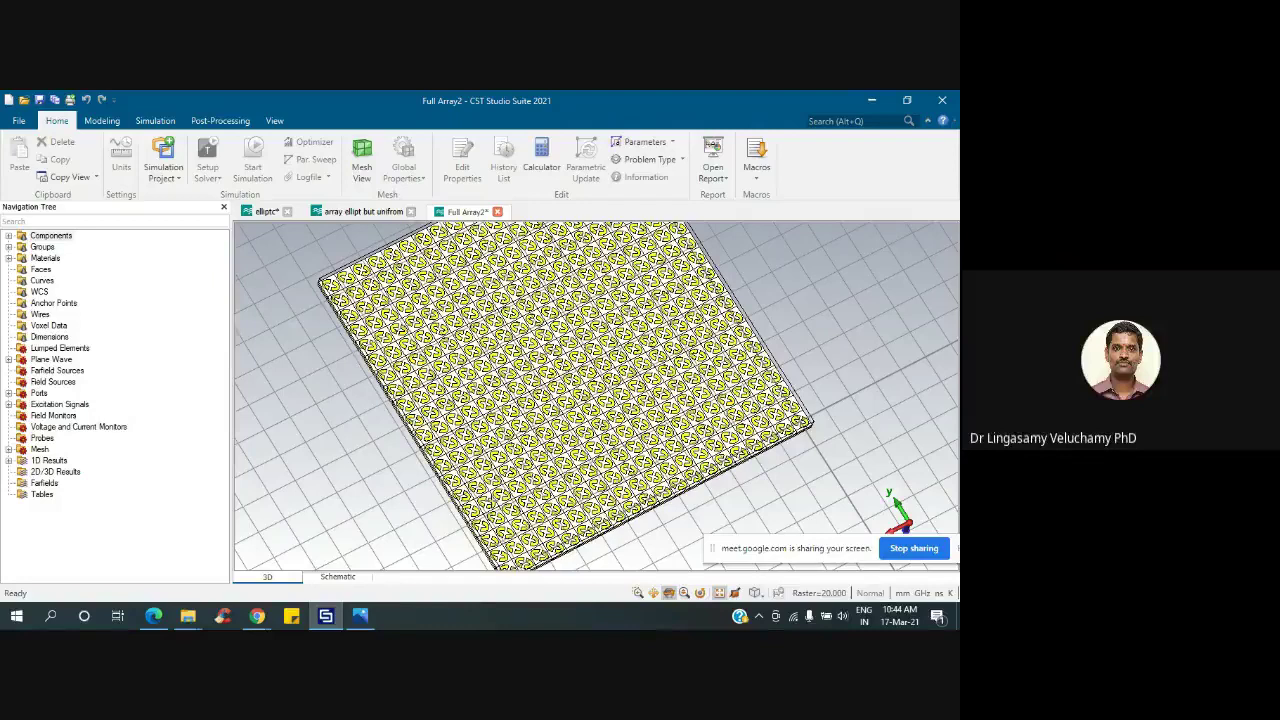
- Expand the component hierarchy of Full Array2 down to the solids inside component1 of Element (1.1)
click(8, 236)
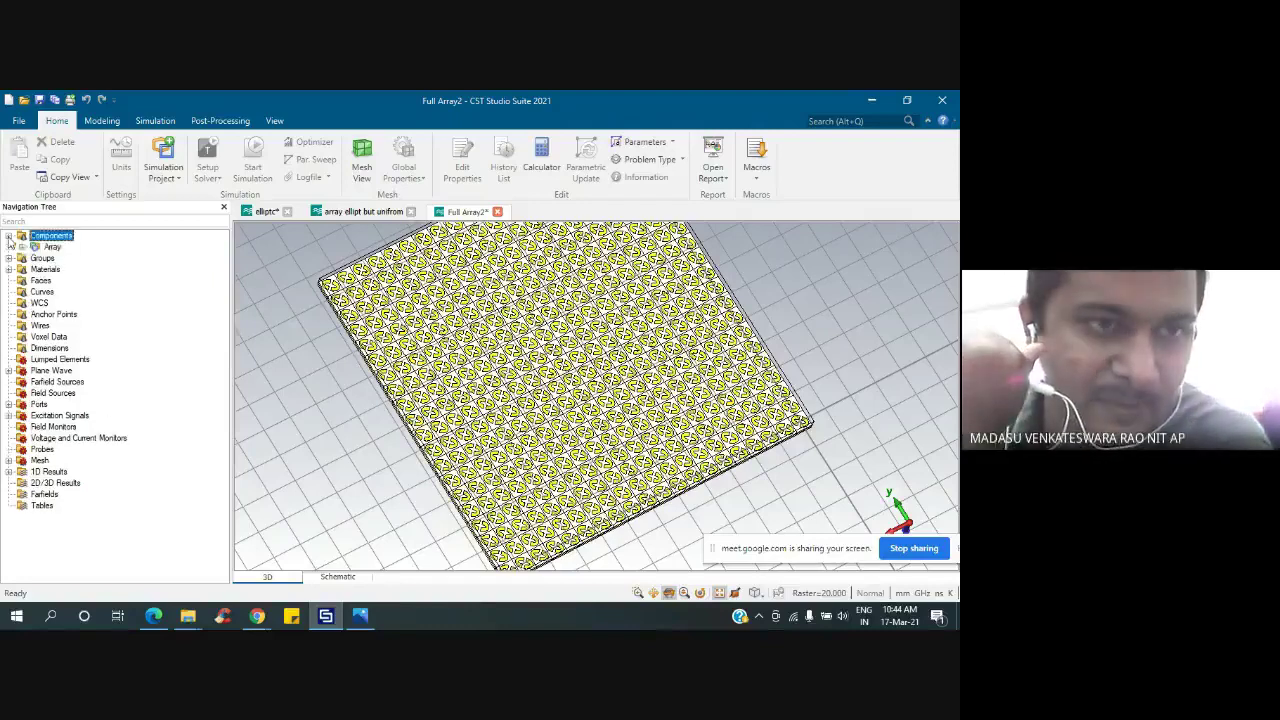
click(22, 246)
click(36, 247)
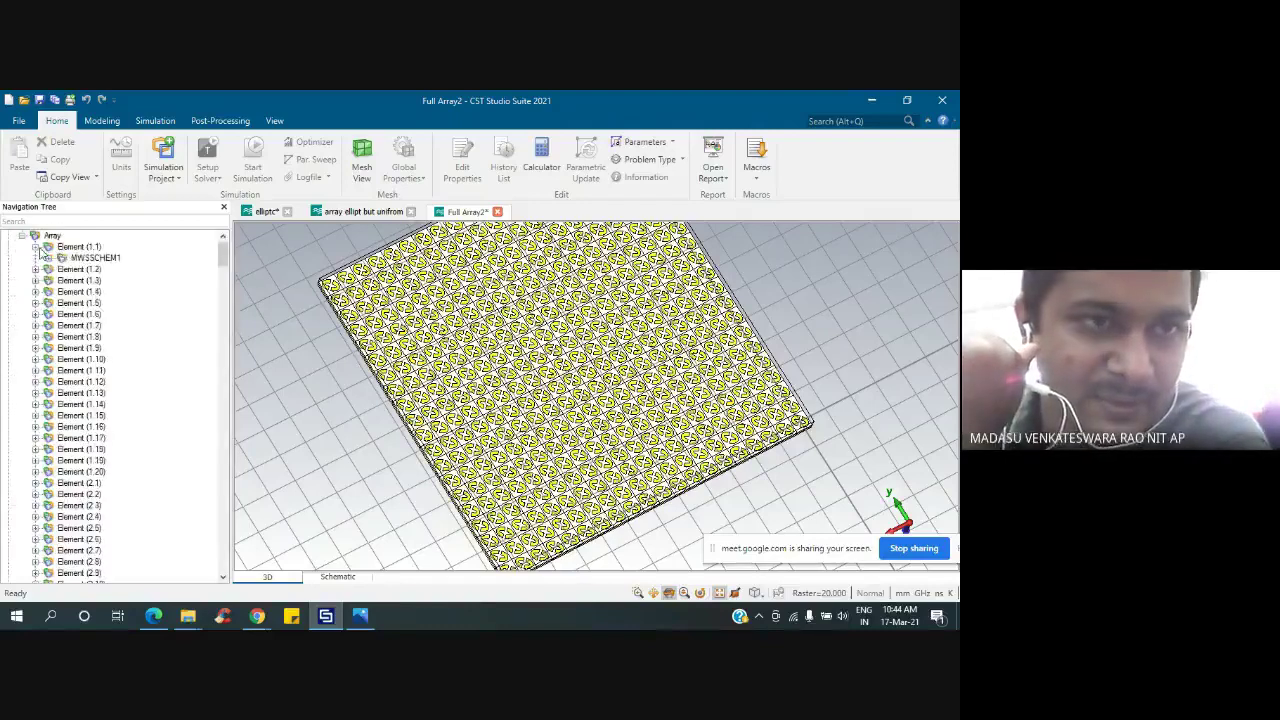
click(48, 258)
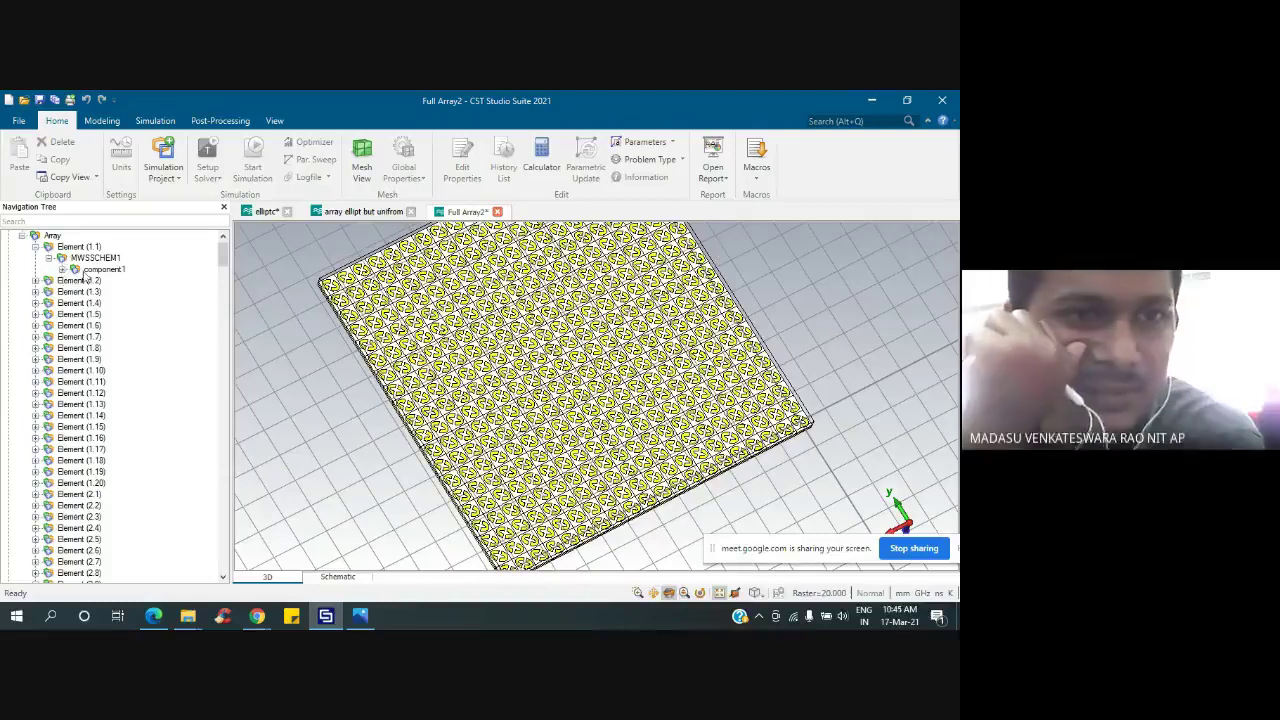
click(104, 269)
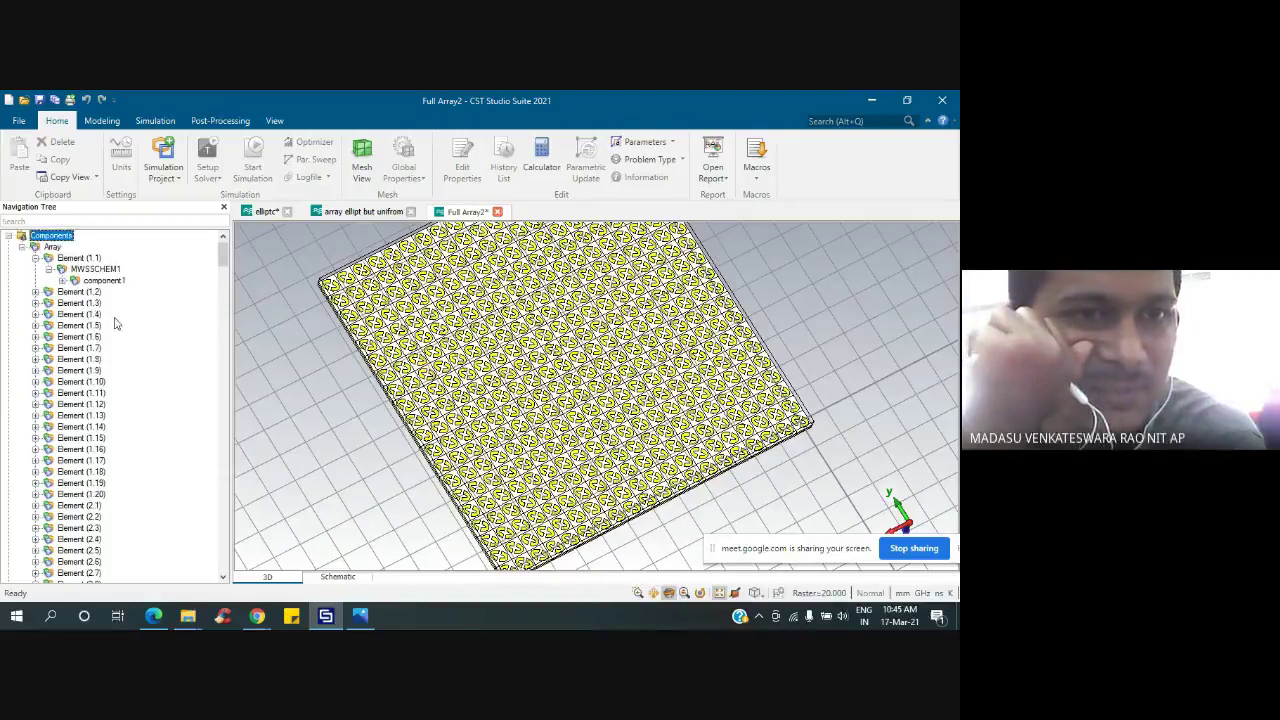
click(63, 281)
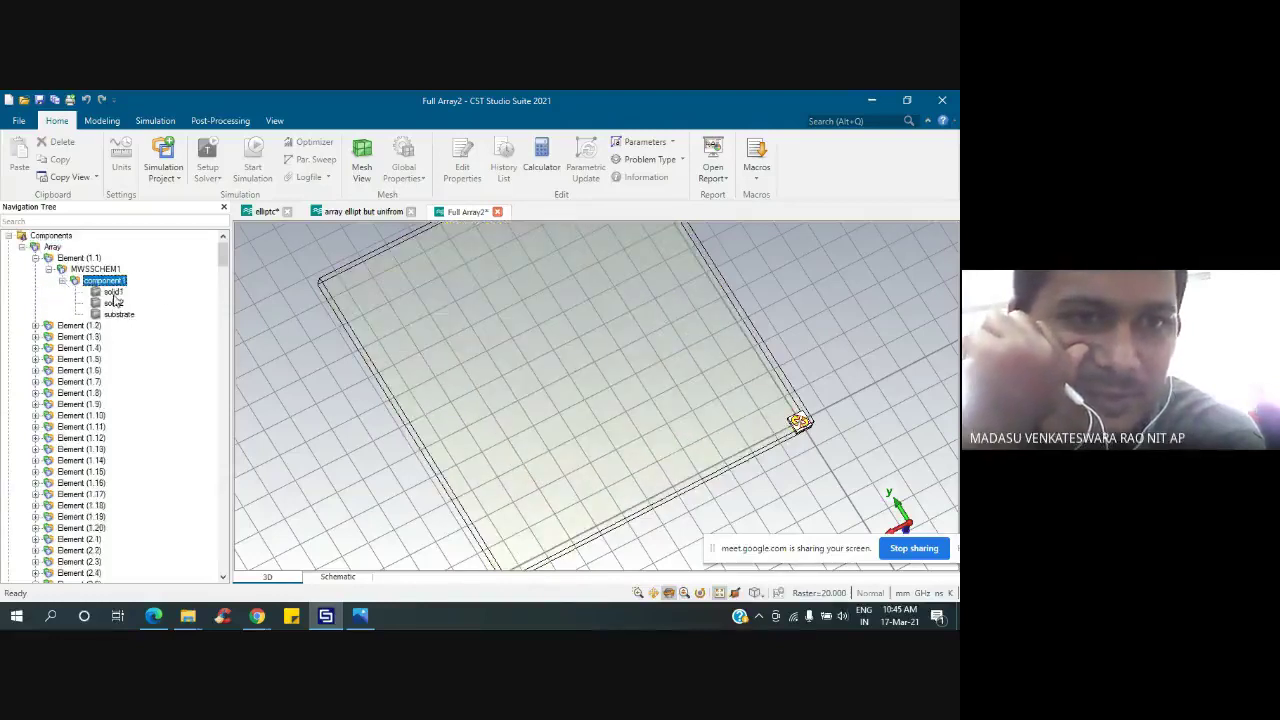
- Check which editing commands are available for solid1 of Element (1.1)
click(114, 293)
right_click(114, 293)
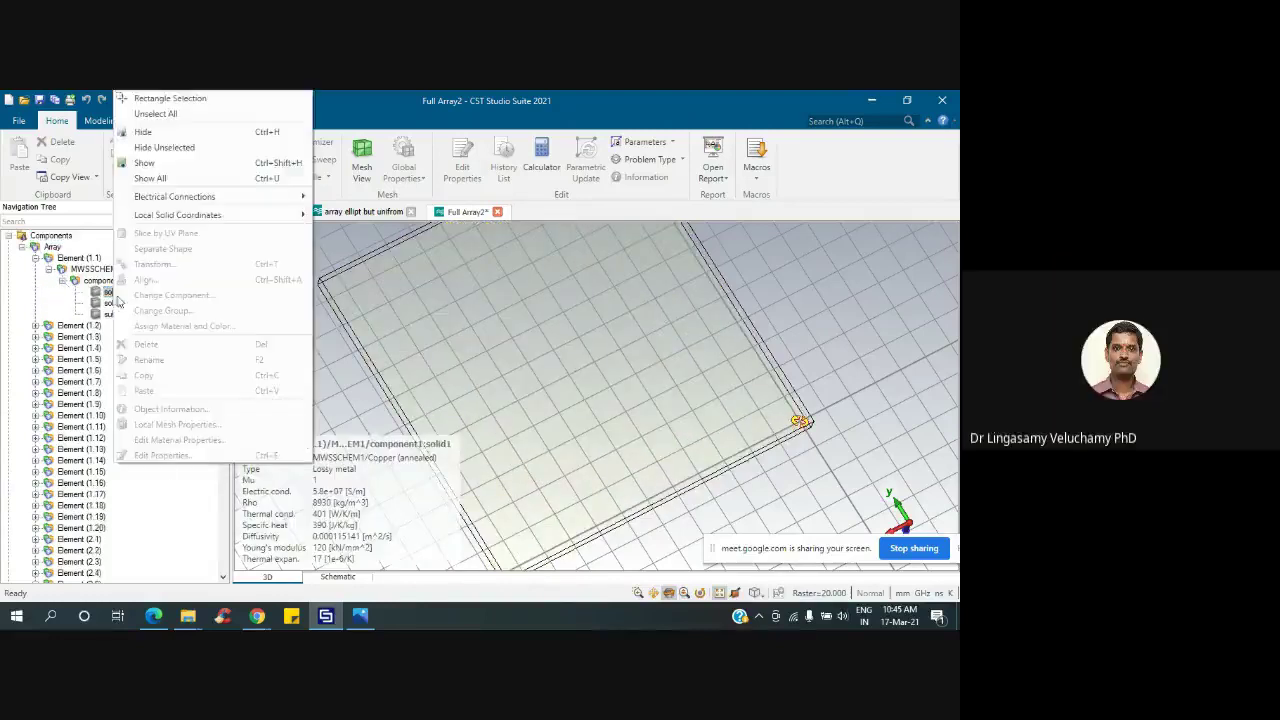
click(109, 295)
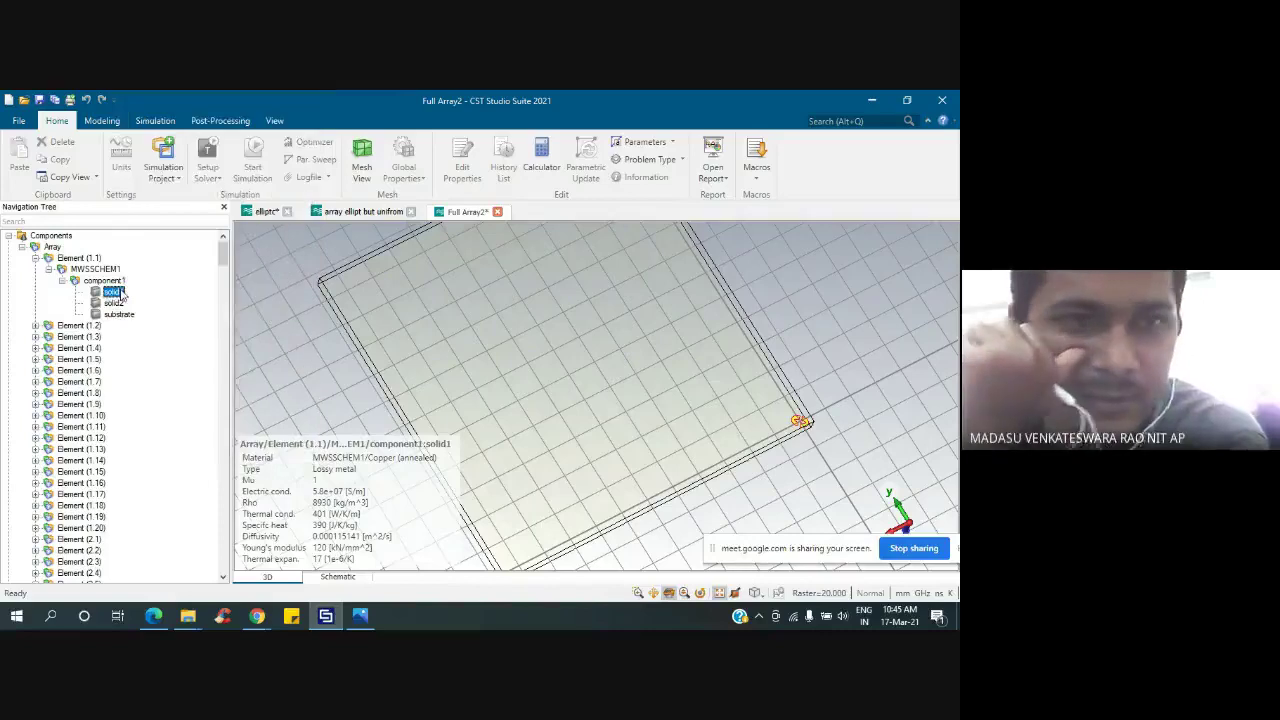
right_click(121, 293)
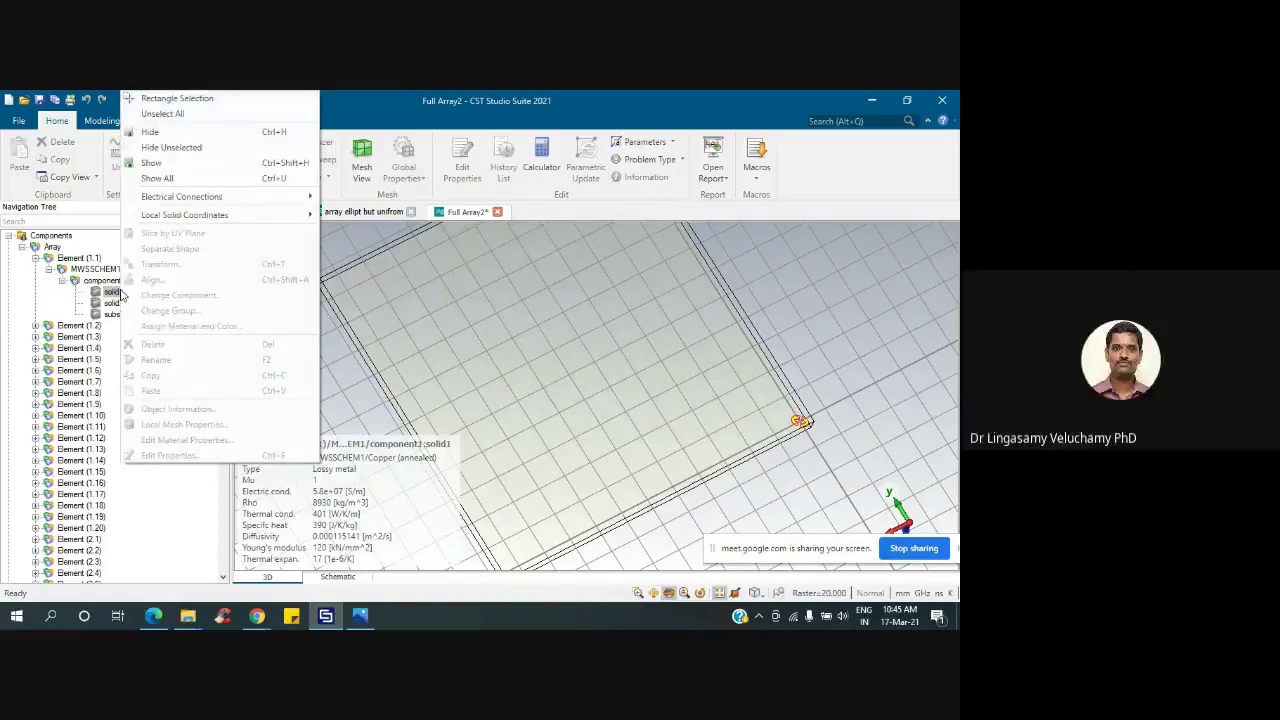
click(155, 478)
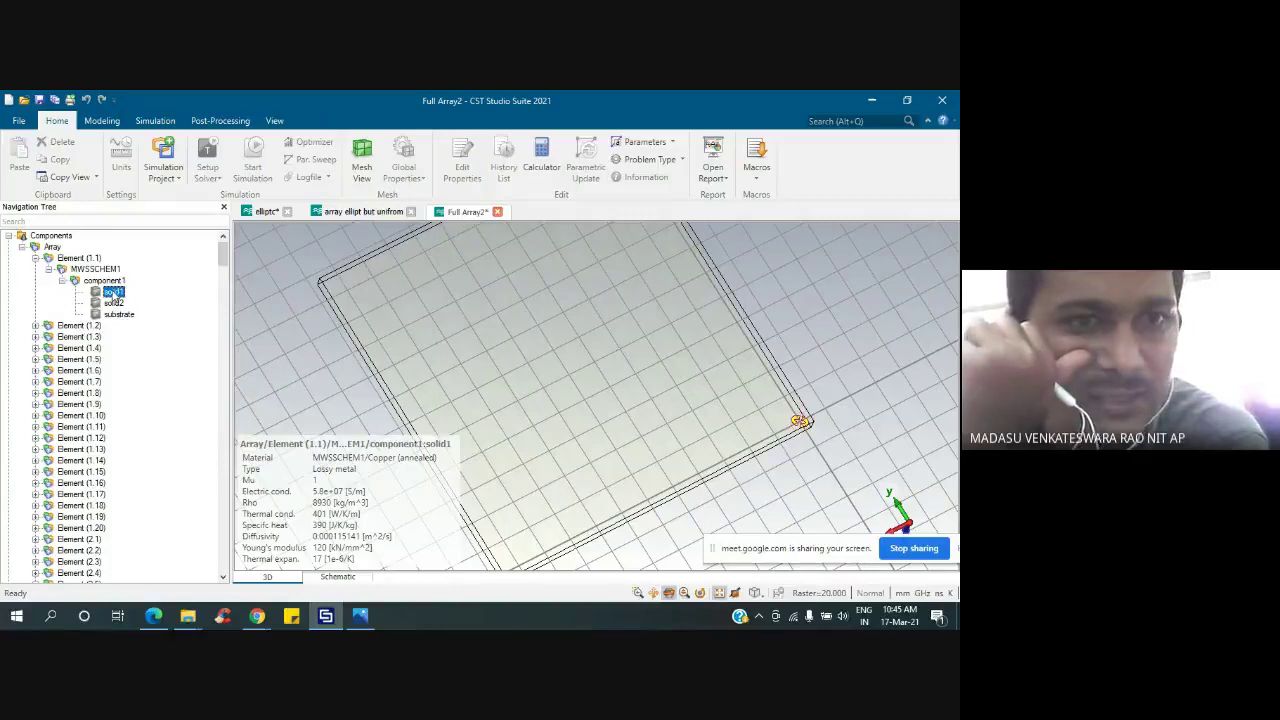
right_click(114, 293)
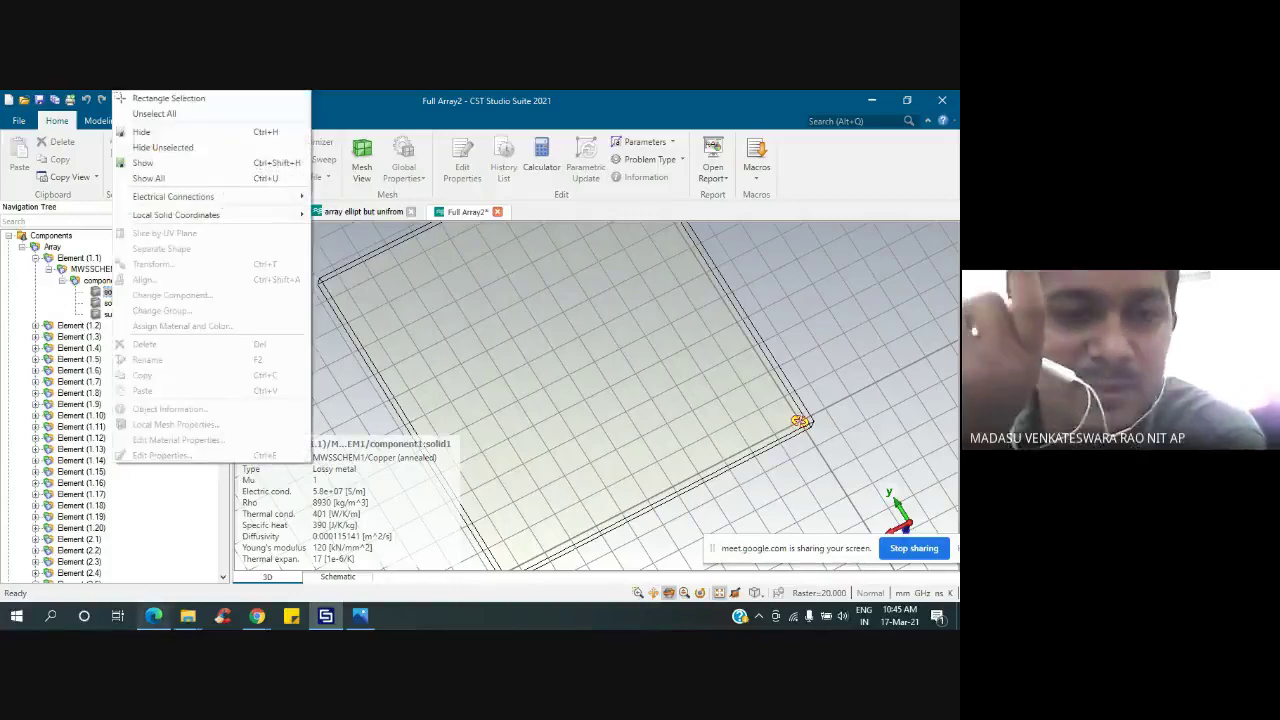
click(162, 565)
- Switch to the array ellipt but unifrom project and expand Element (1.12) down to the solids of component1
click(357, 212)
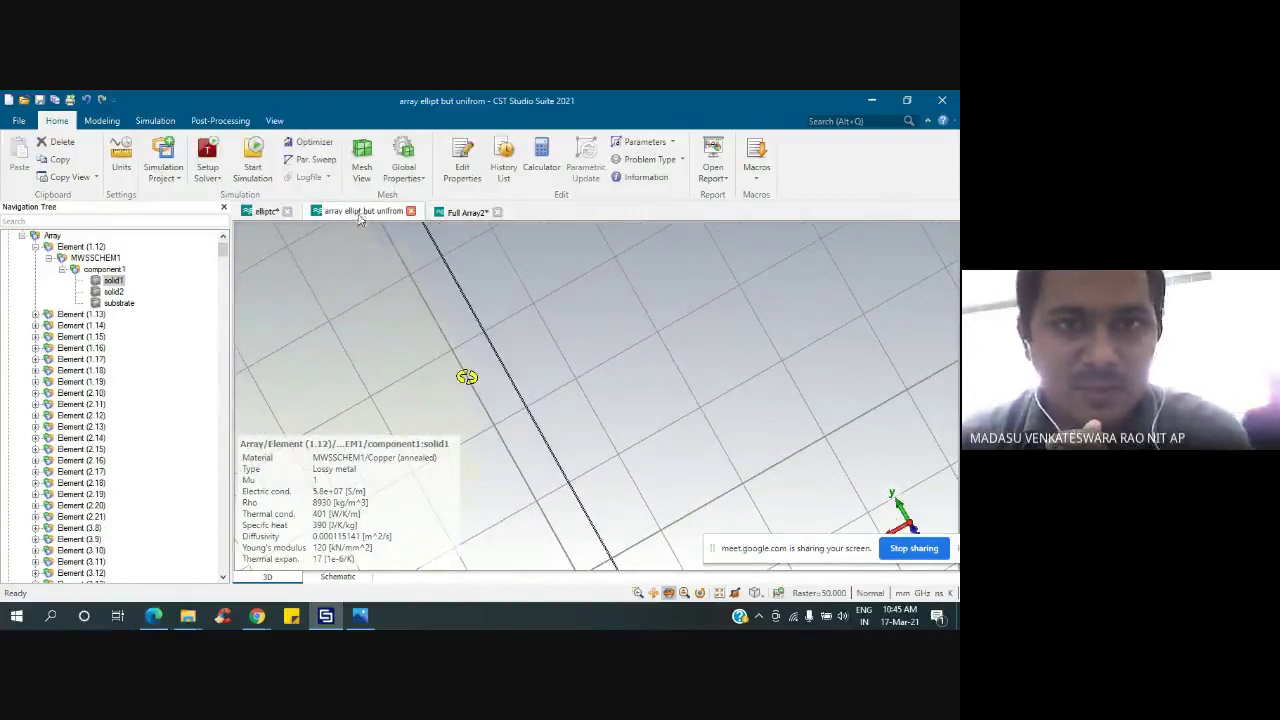
click(62, 270)
click(35, 246)
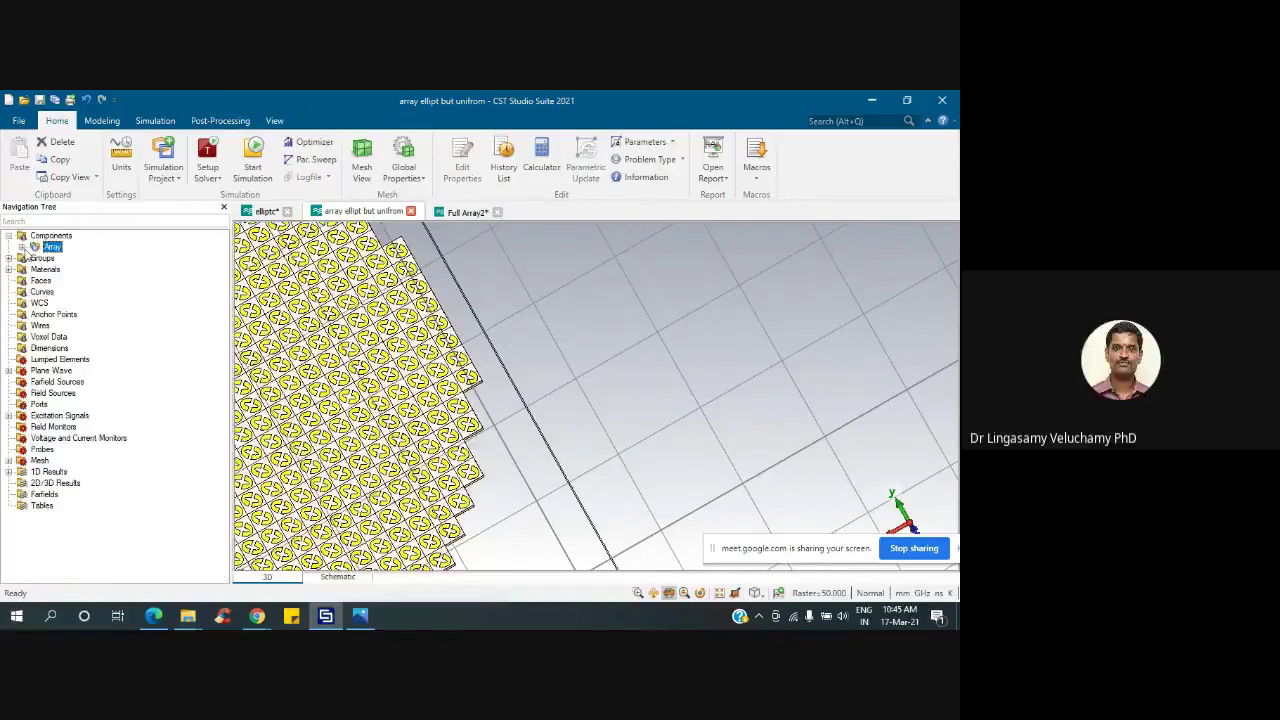
click(35, 246)
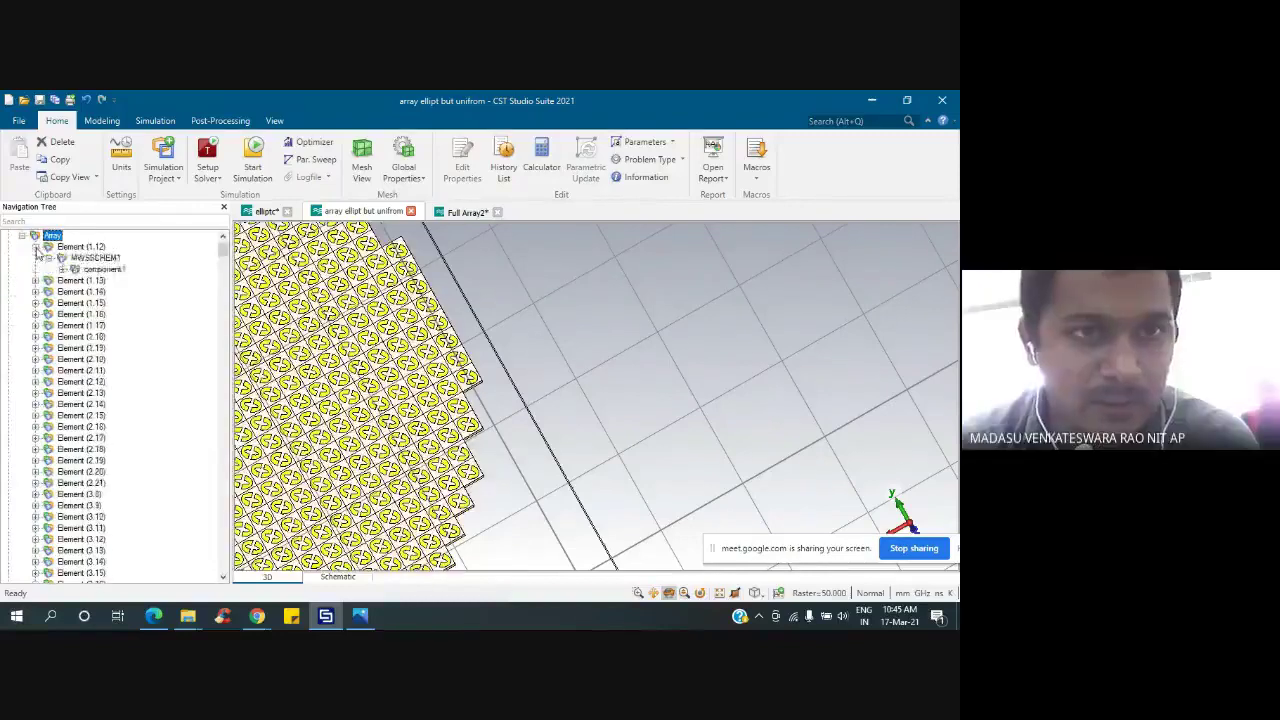
click(62, 270)
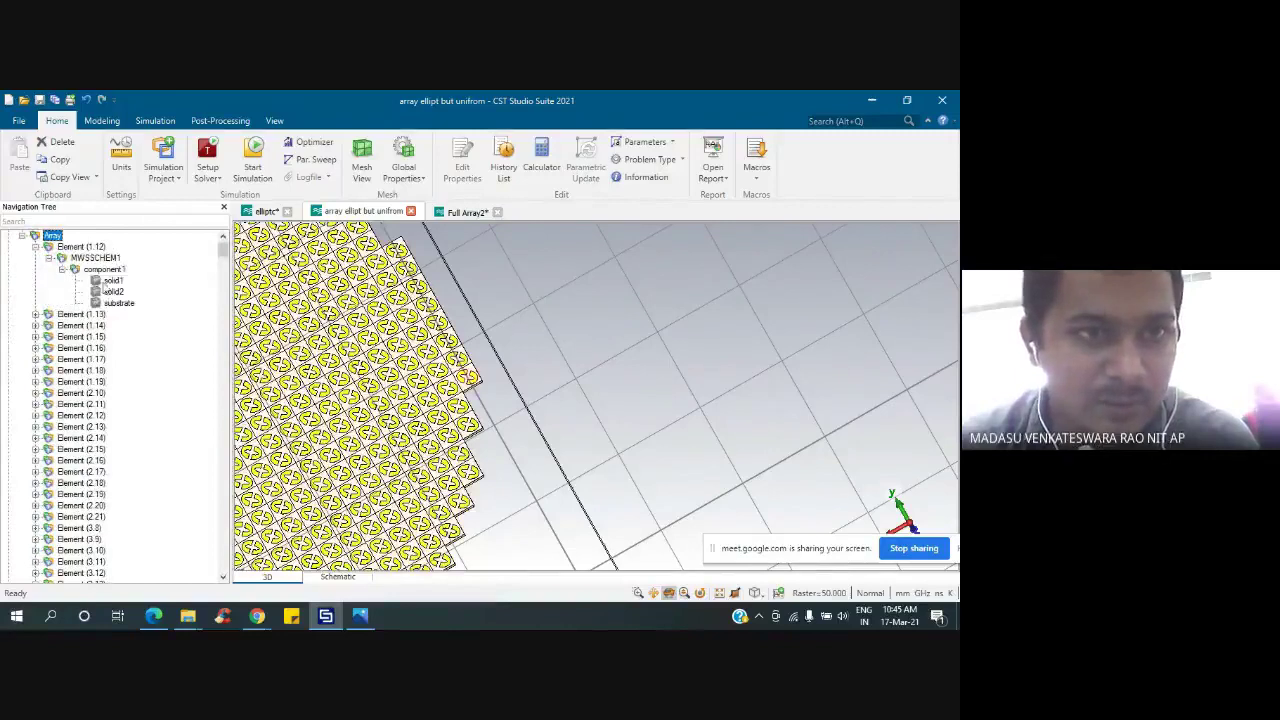
- Inspect the modeling history of solid1 in Element (1.12) through its properties, and close the History Tree
click(106, 281)
right_click(106, 281)
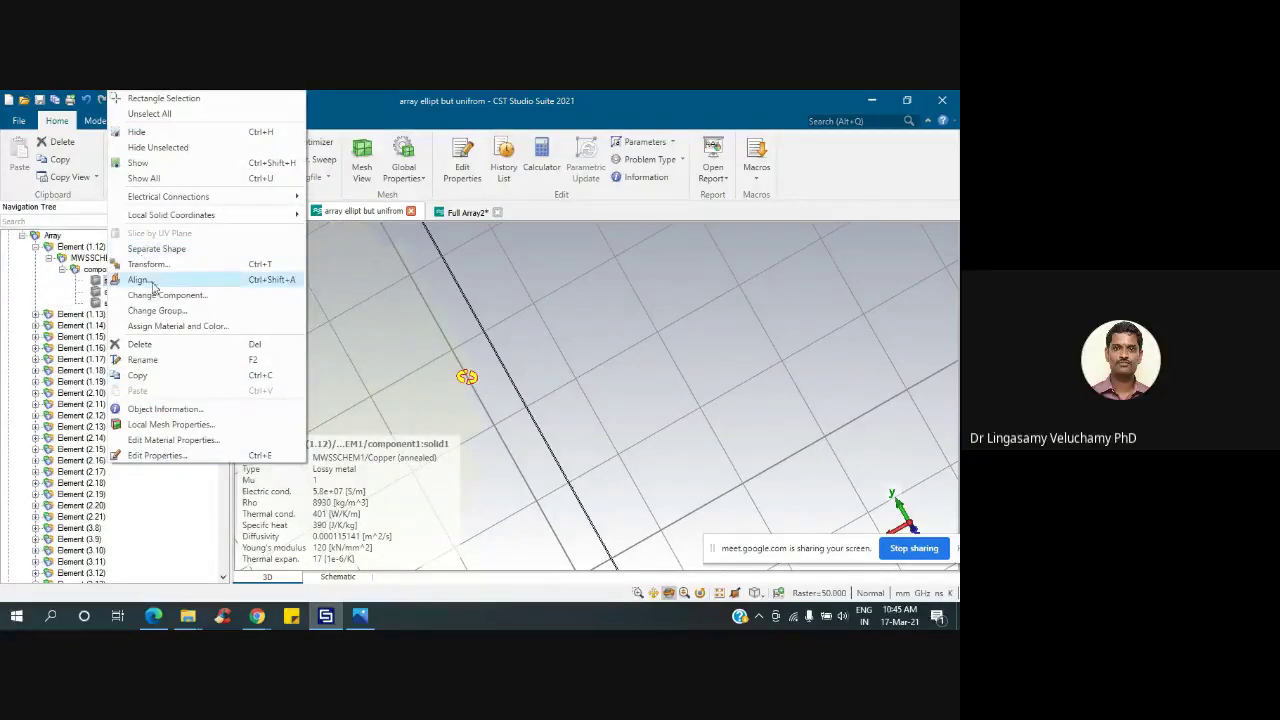
click(150, 456)
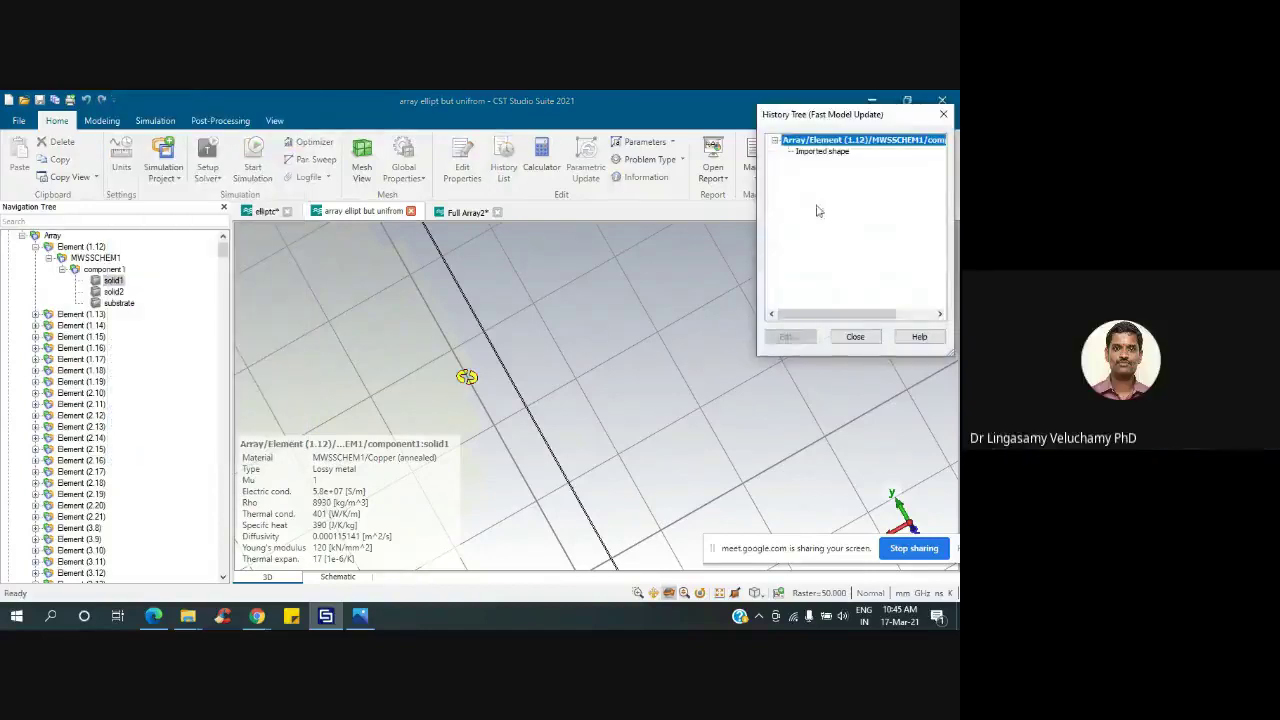
drag(829, 118, 785, 126)
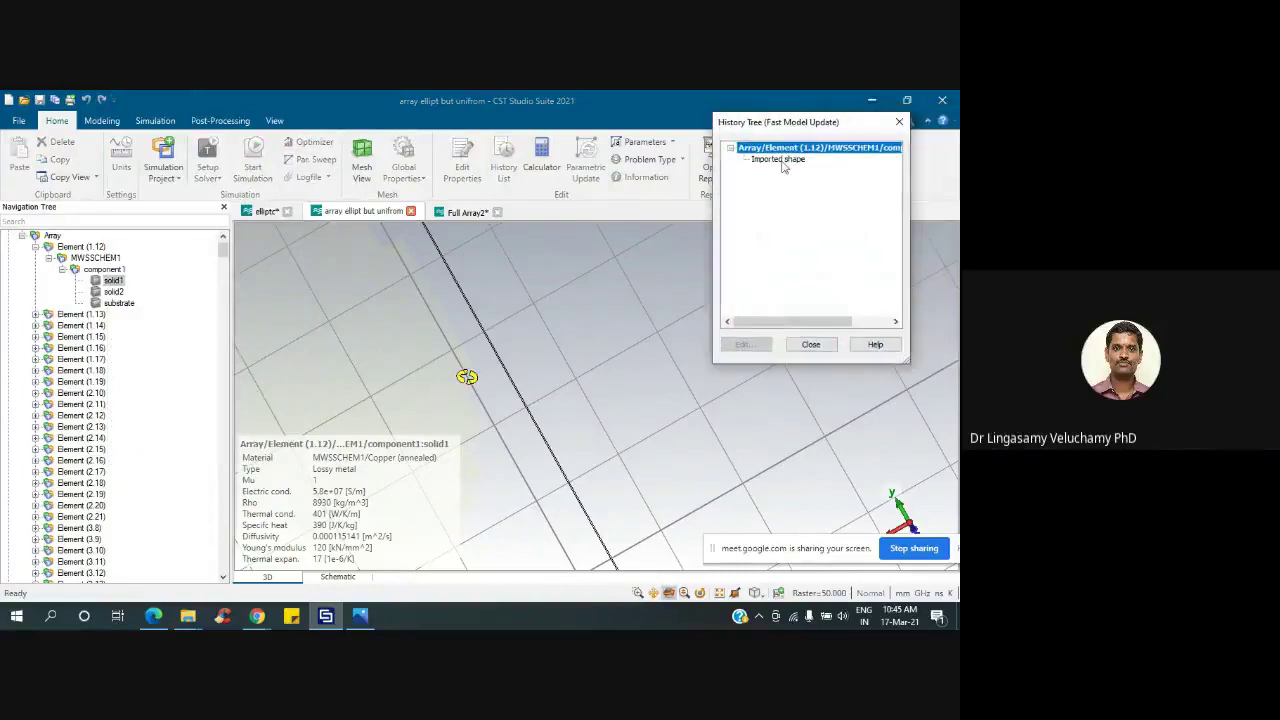
click(898, 123)
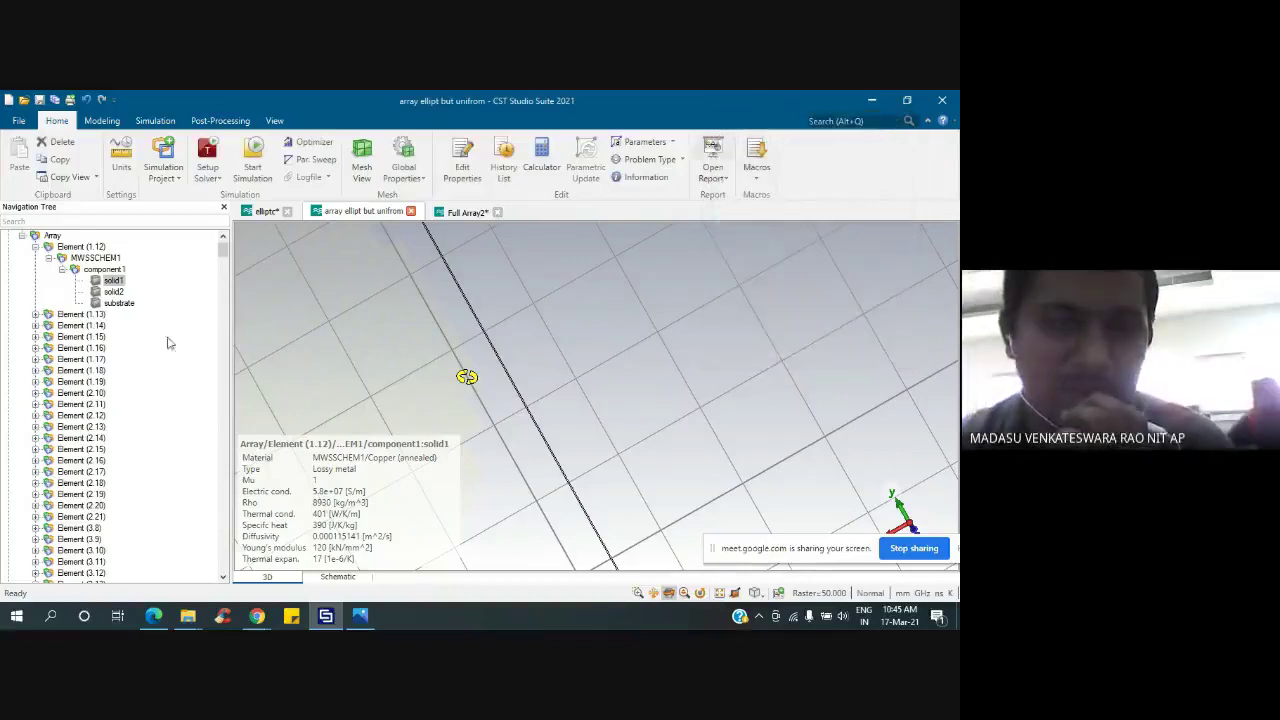
- Try uniformly scaling solid1 of Element (1.12) by a factor of 10 about its shape center, without applying it
right_click(112, 282)
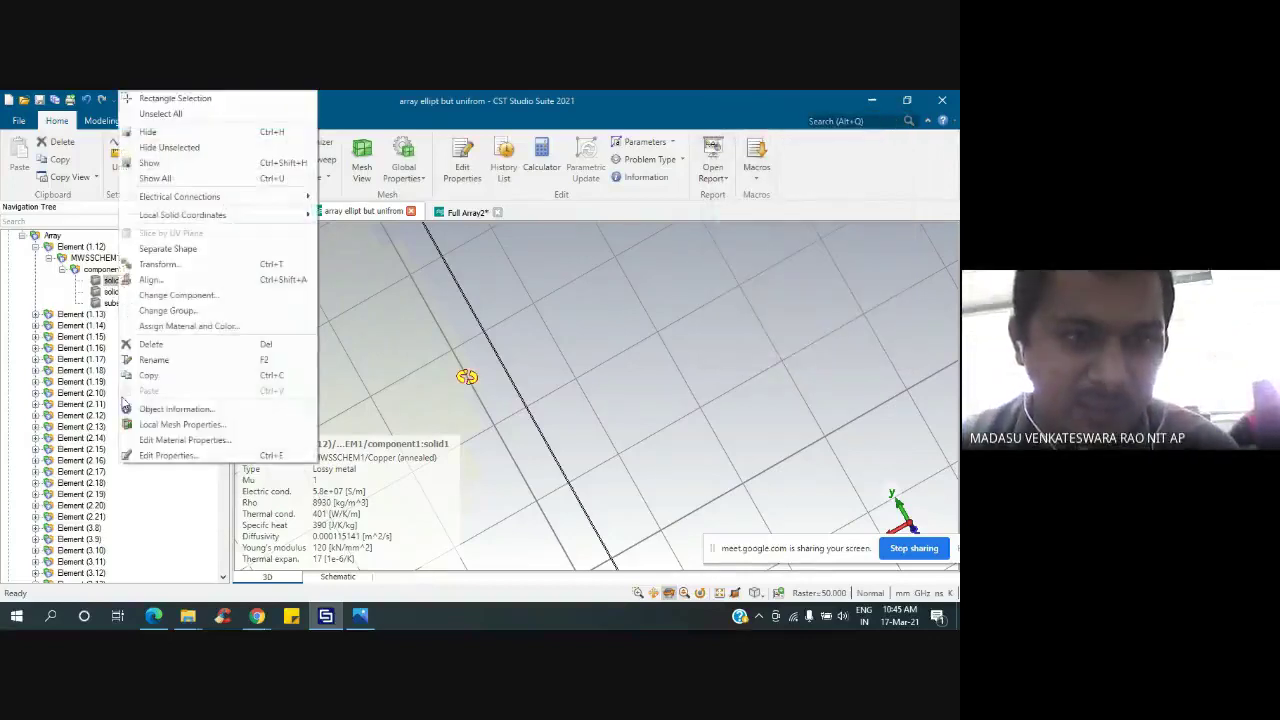
click(152, 264)
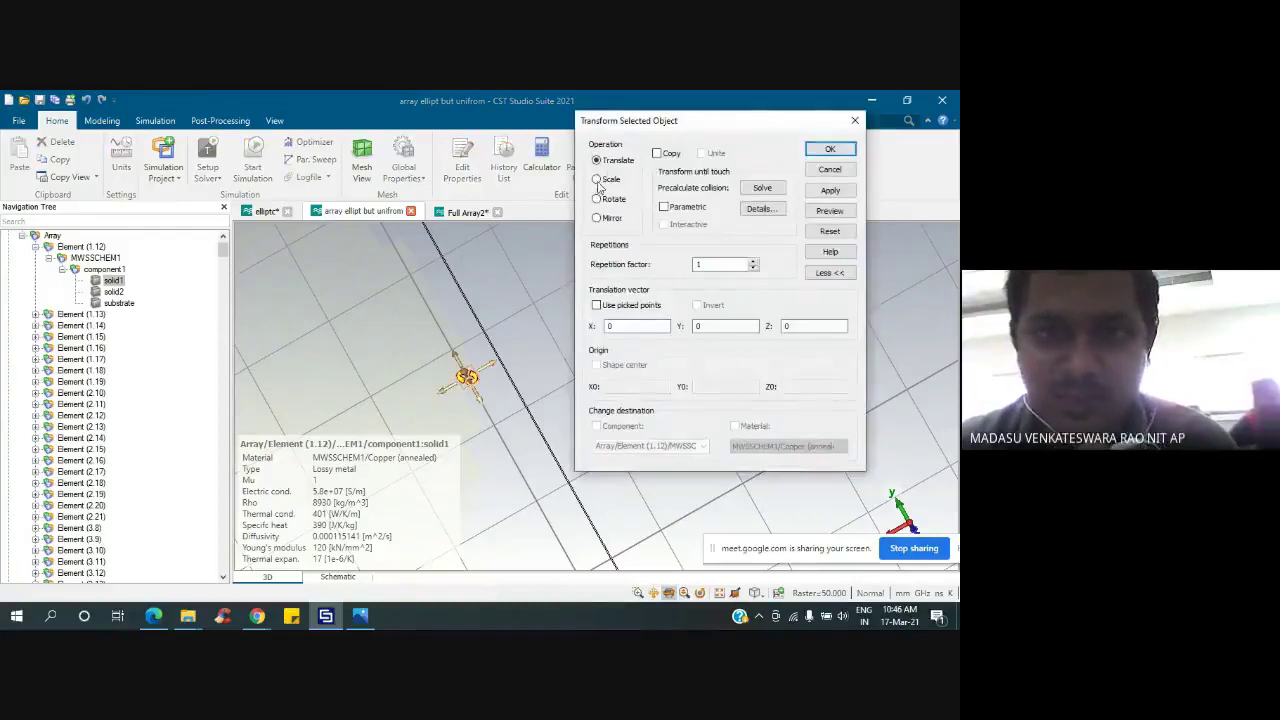
click(597, 180)
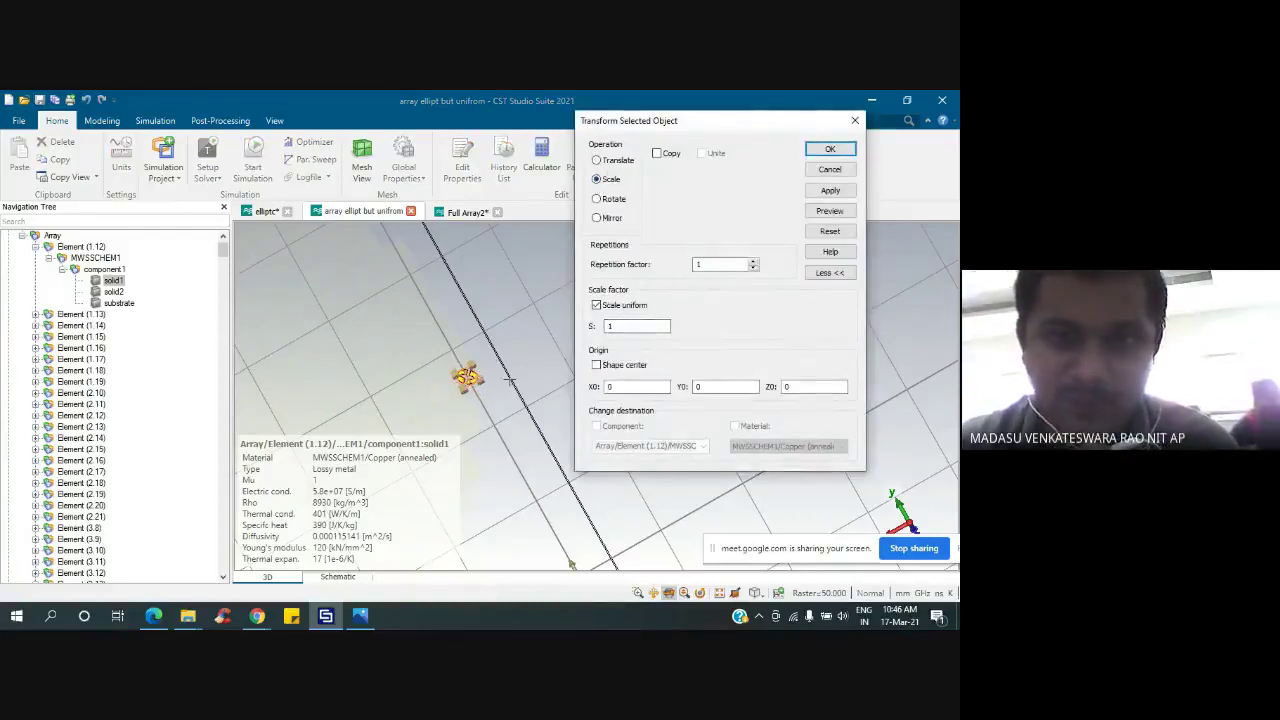
click(634, 326)
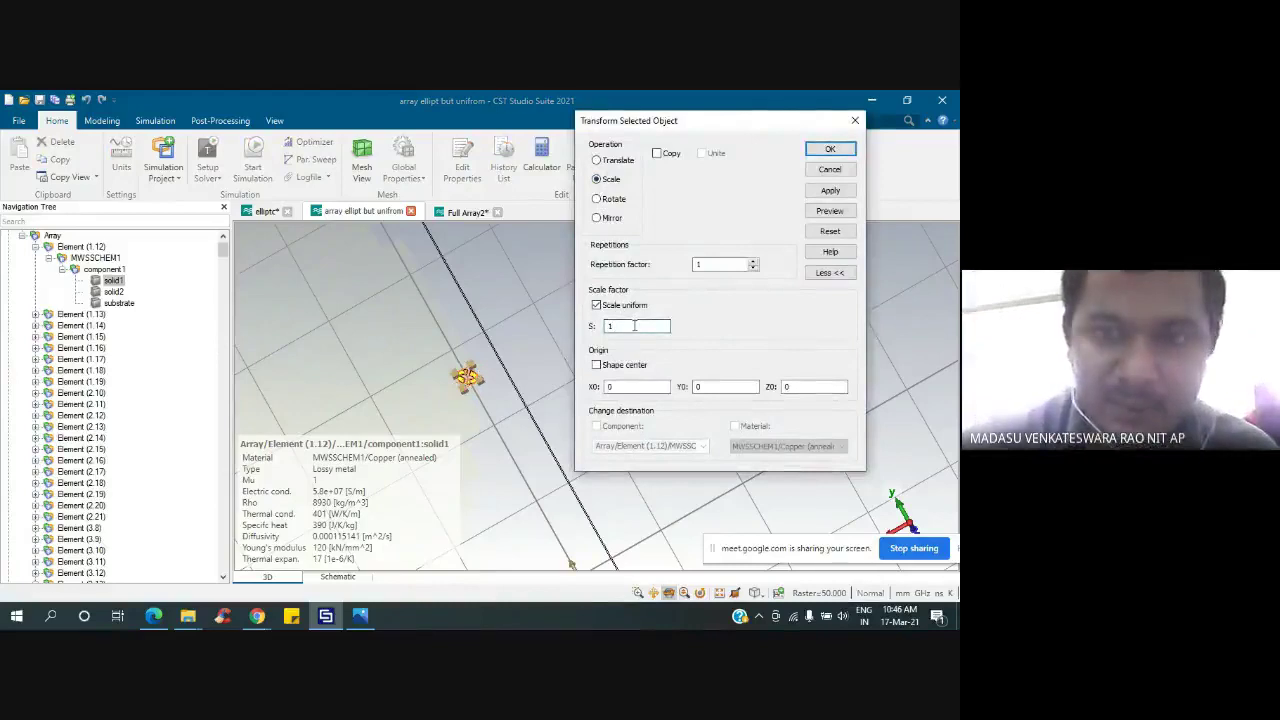
text(0)
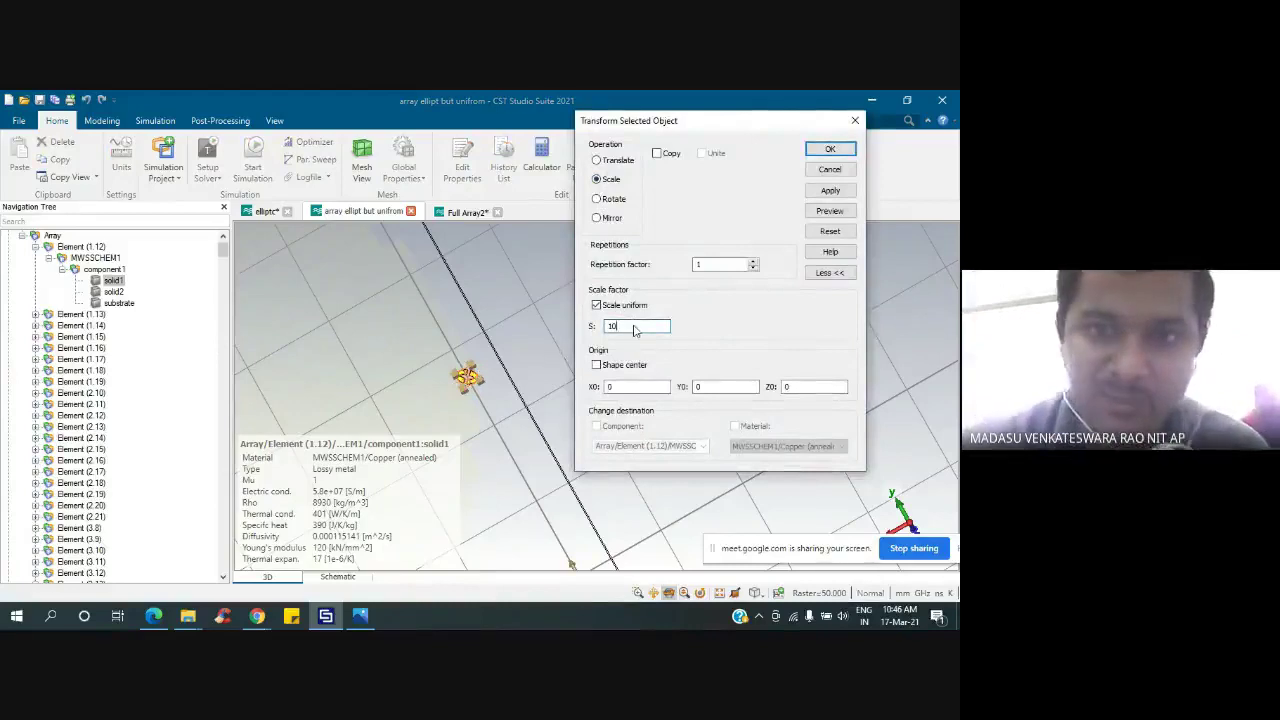
click(597, 366)
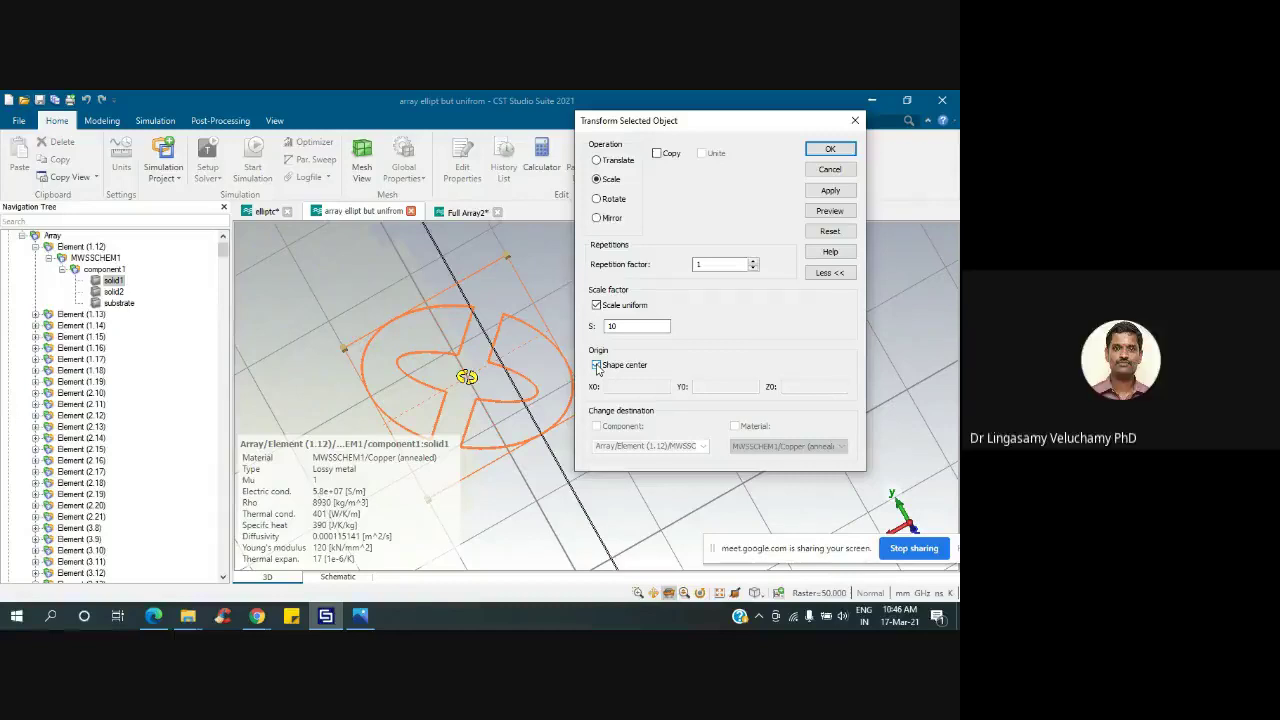
click(855, 122)
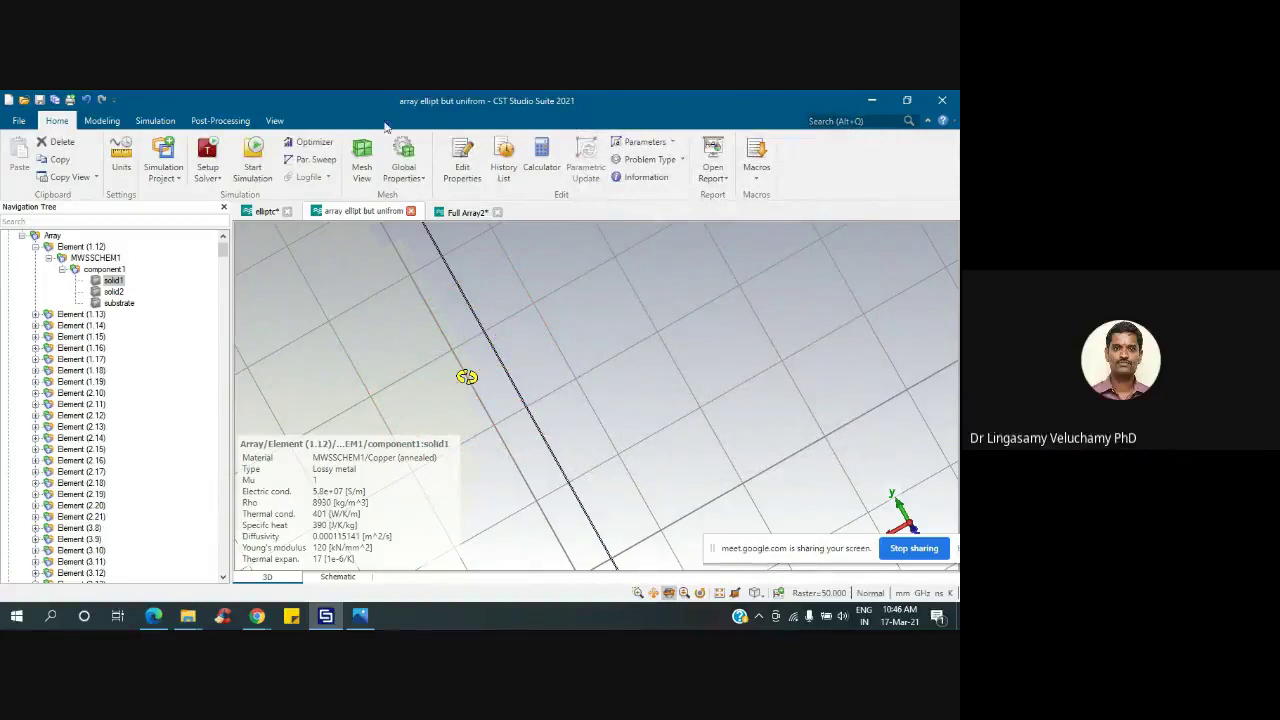
click(258, 216)
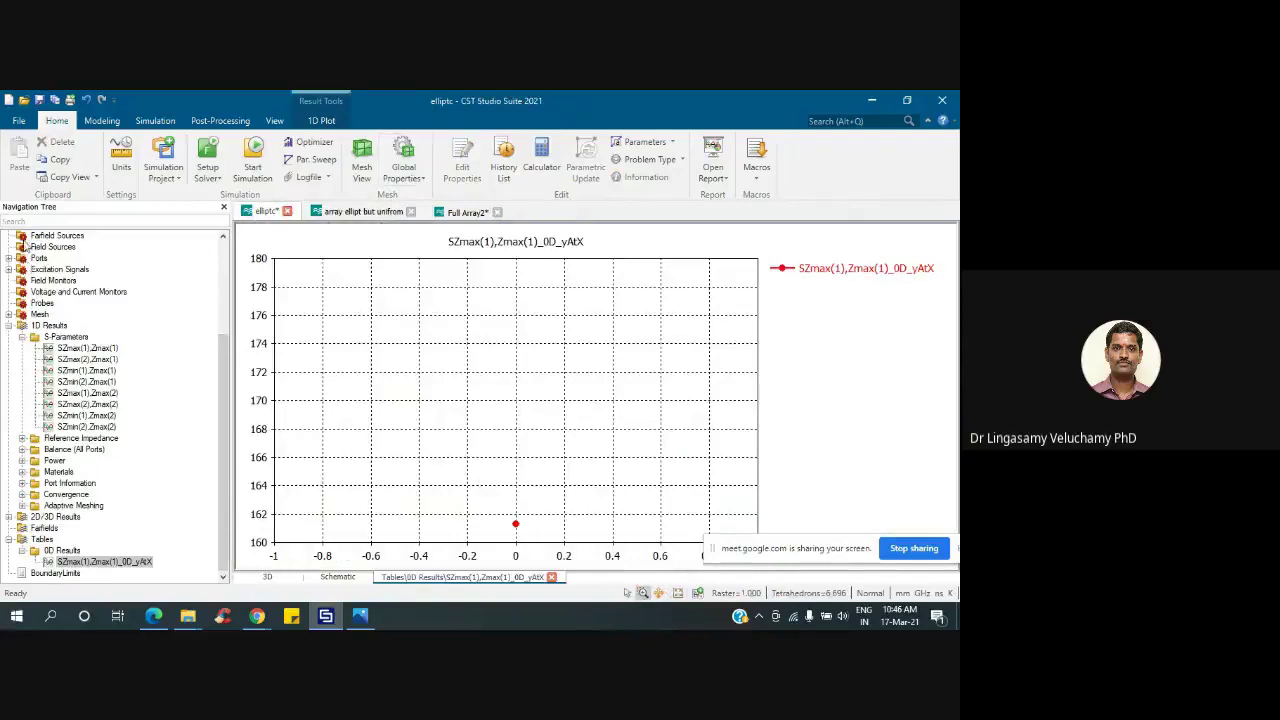
click(328, 211)
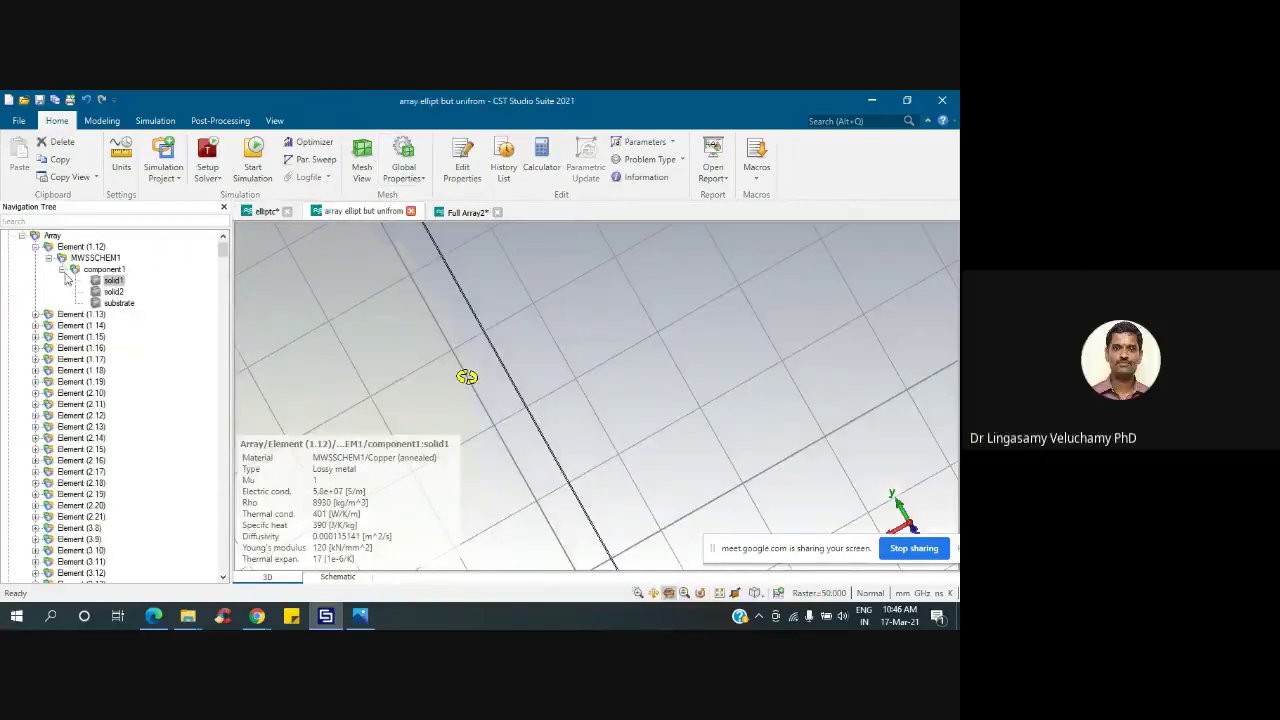
- Start a new brick in component1 of Element (1.12) and examine its coordinate, component and material settings without creating it
click(100, 121)
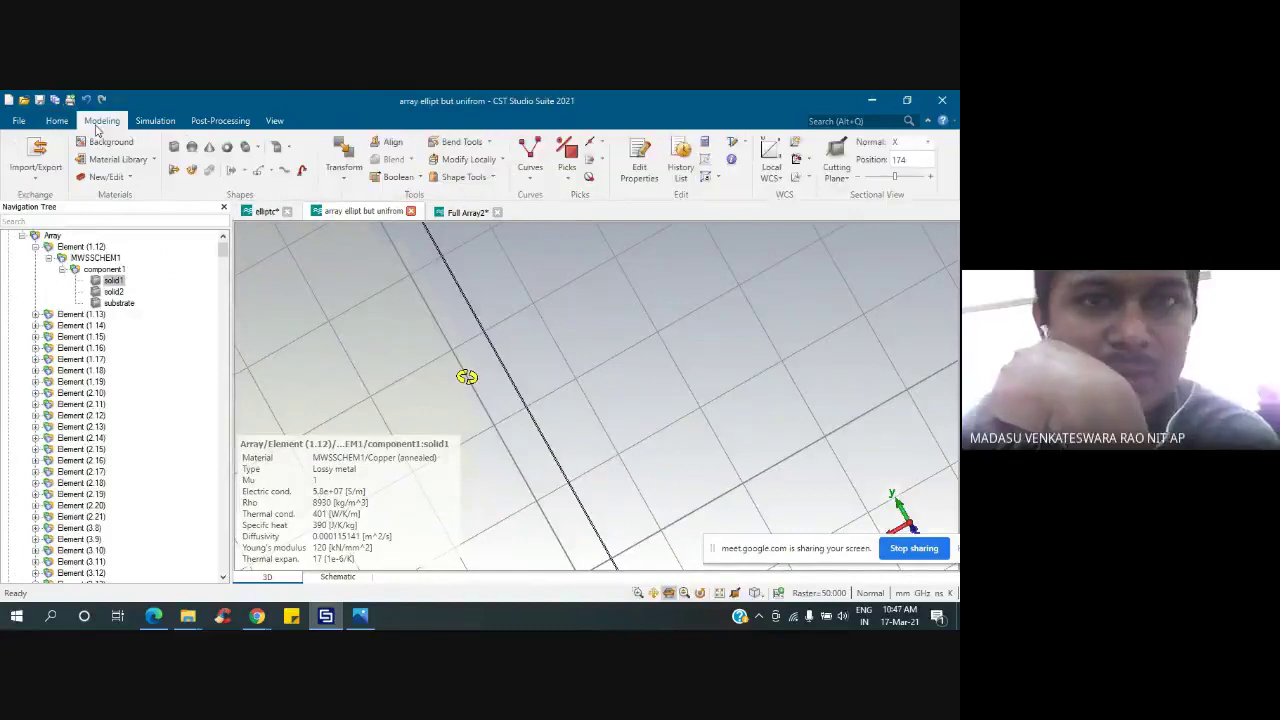
click(173, 149)
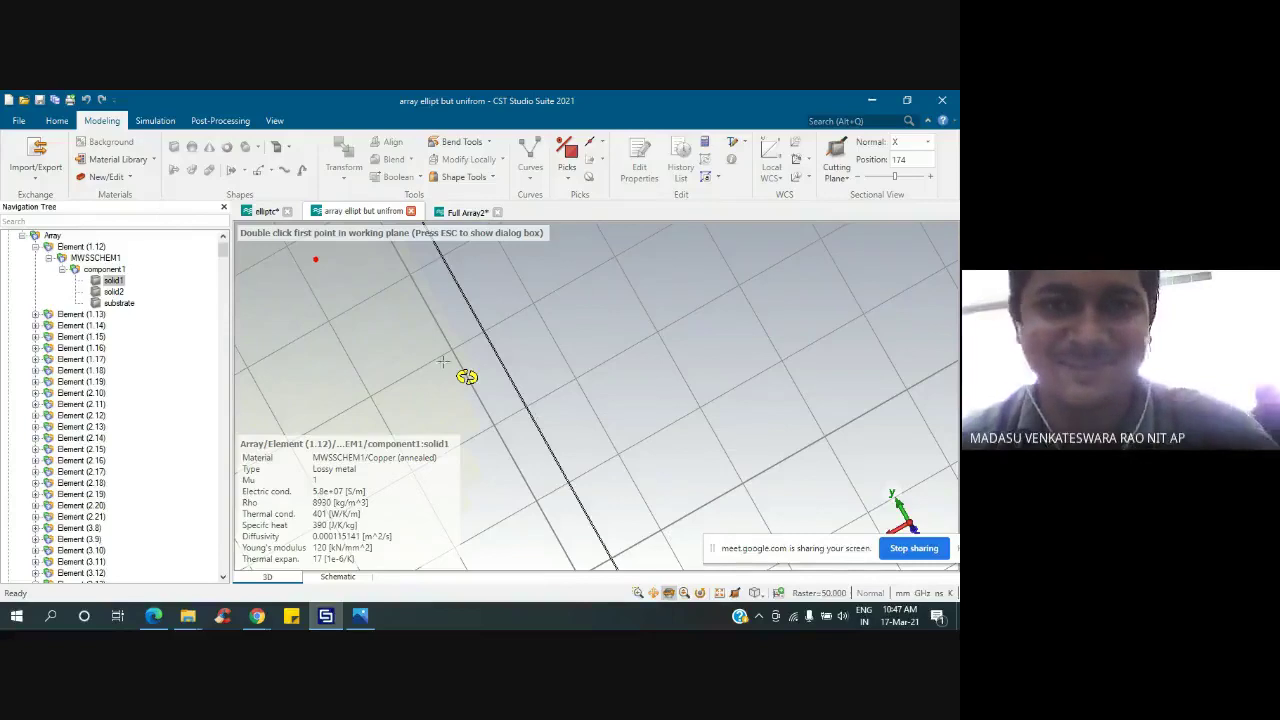
key(Escape)
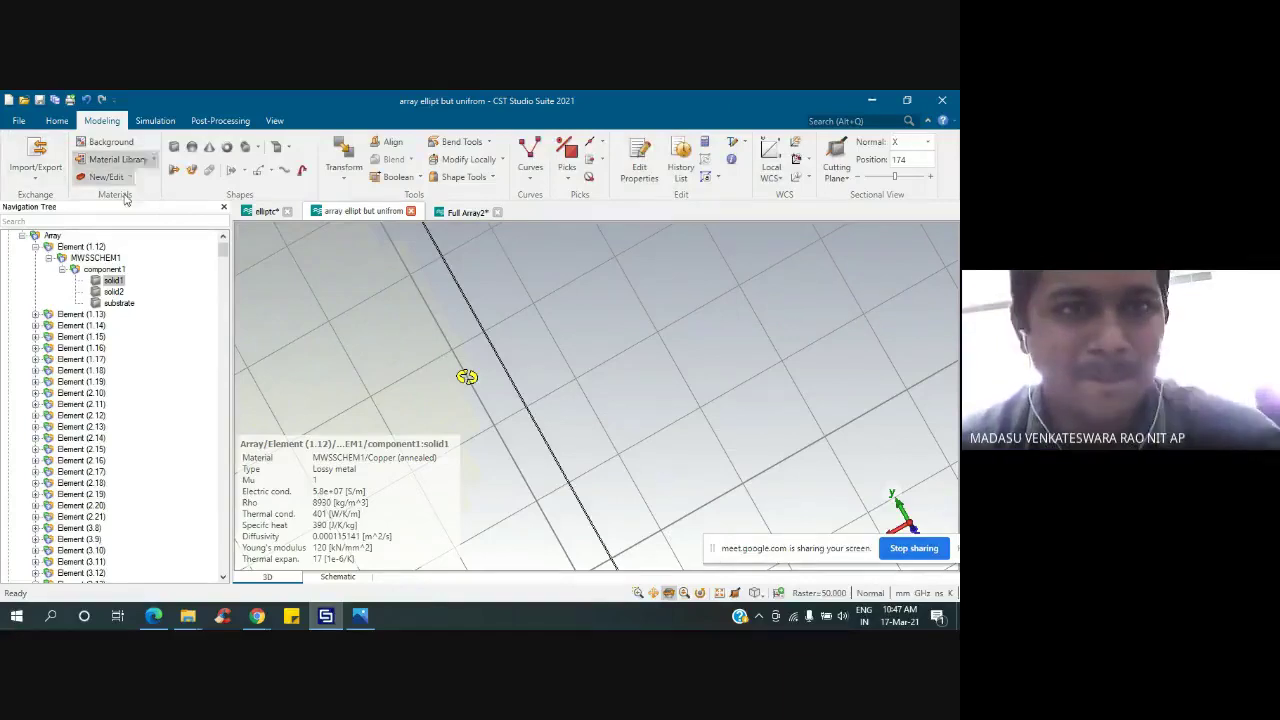
click(174, 146)
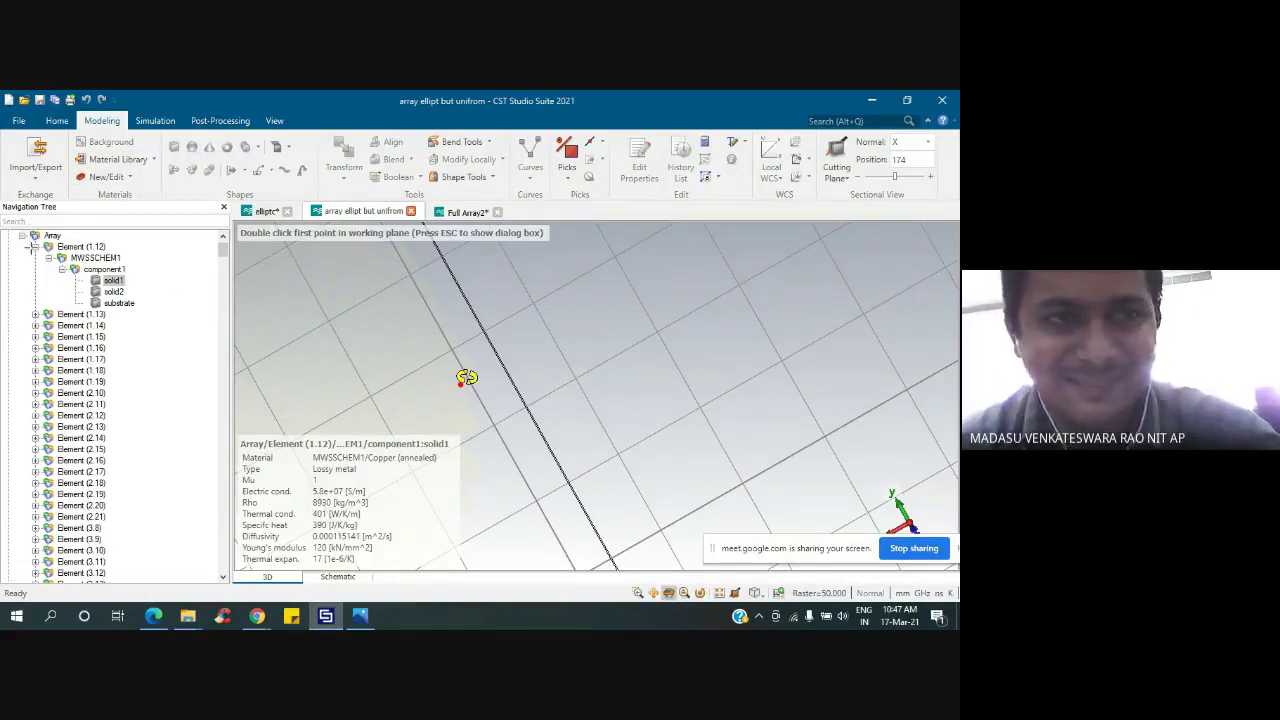
key(Escape)
click(460, 378)
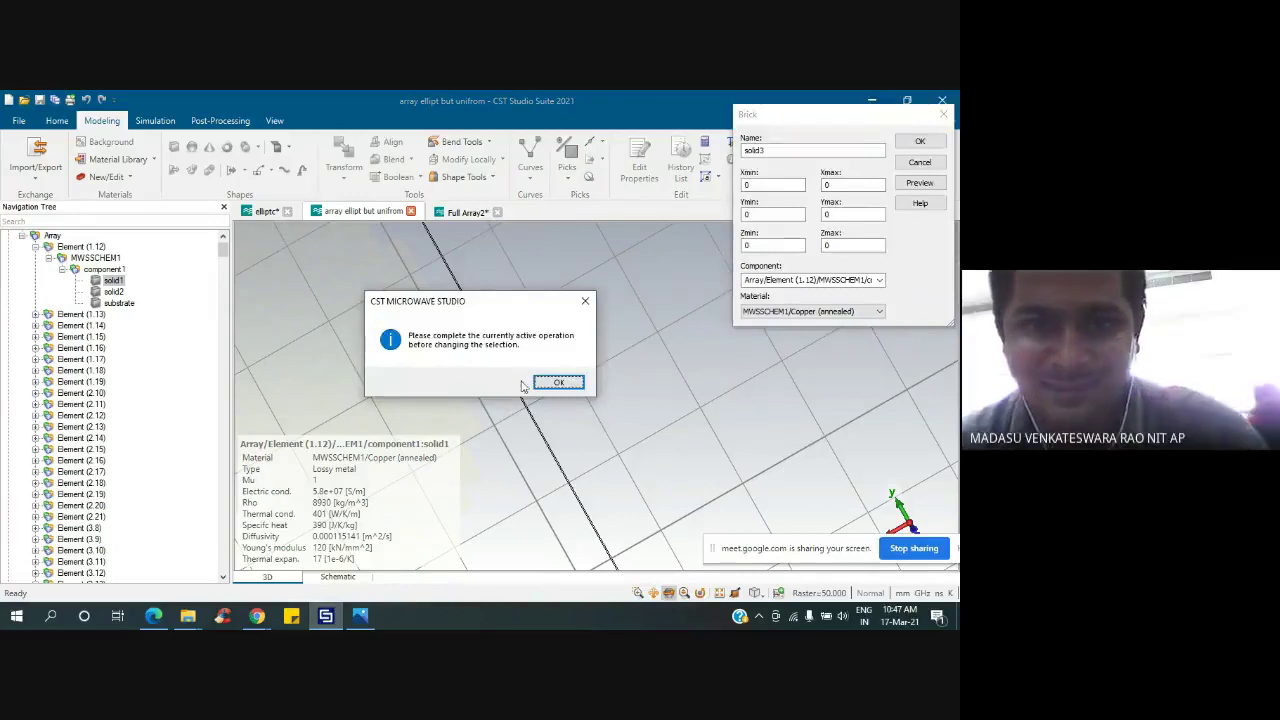
click(558, 382)
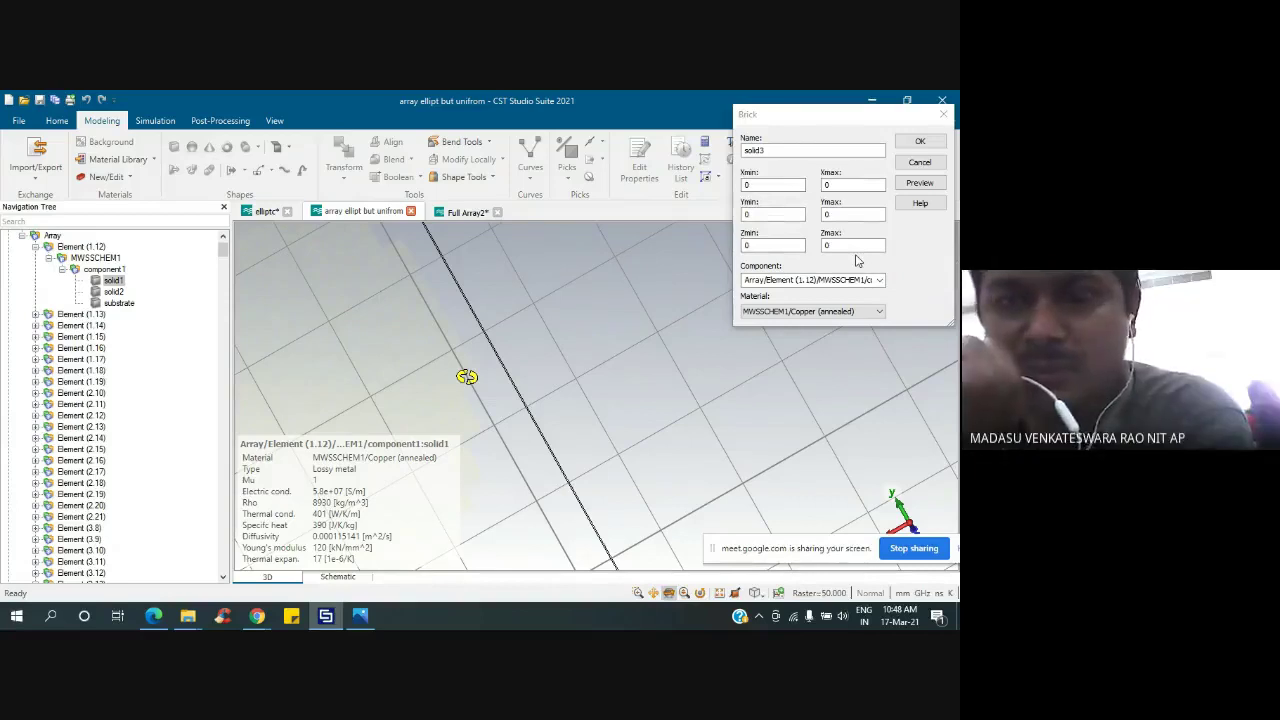
click(757, 185)
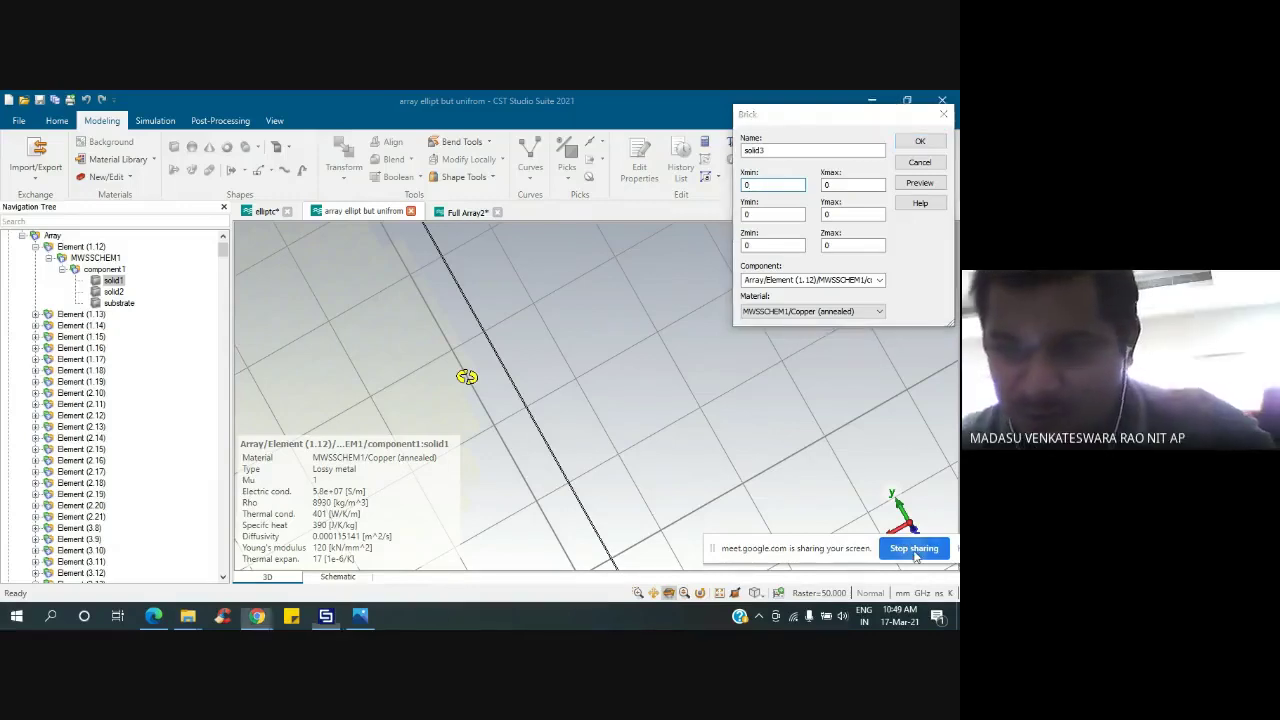
- Stop sharing the CST screen, switch to Paint, and sketch a pair of axes with a small square at the origin and short dashes above it
click(914, 550)
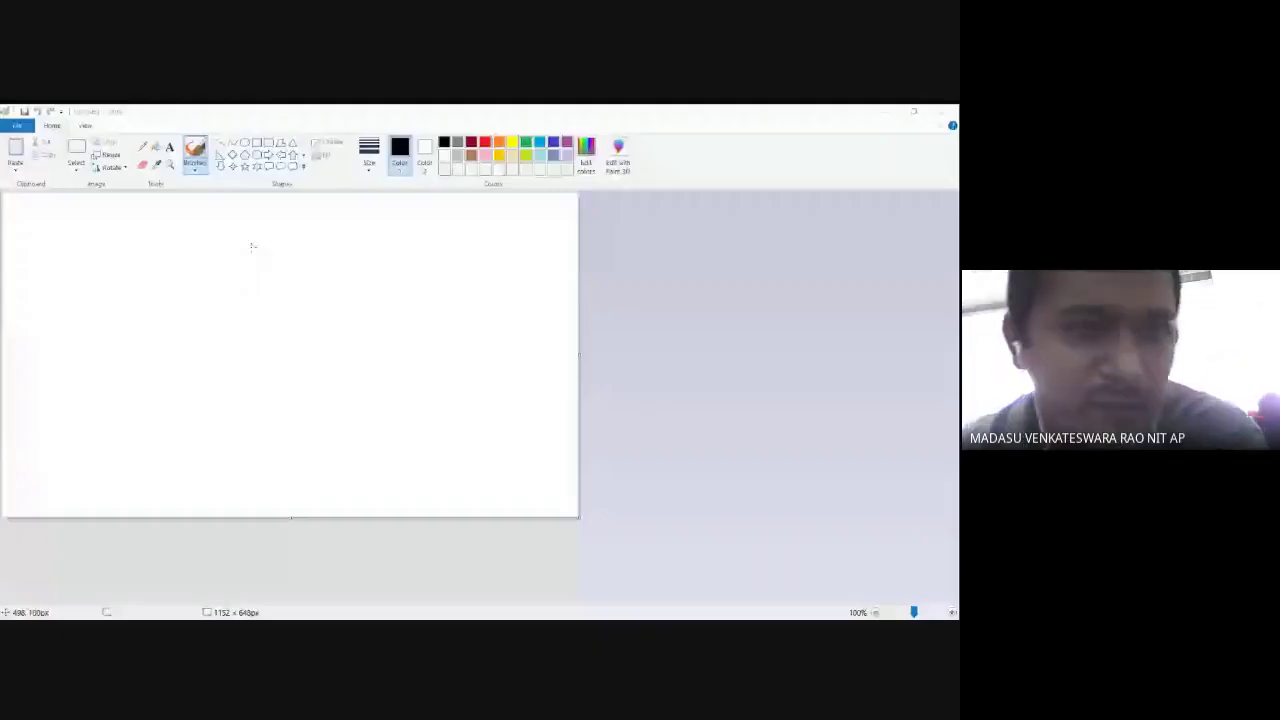
mouse_move(251, 222)
mouse_down()
mouse_move(241, 330)
mouse_move(397, 318)
mouse_up()
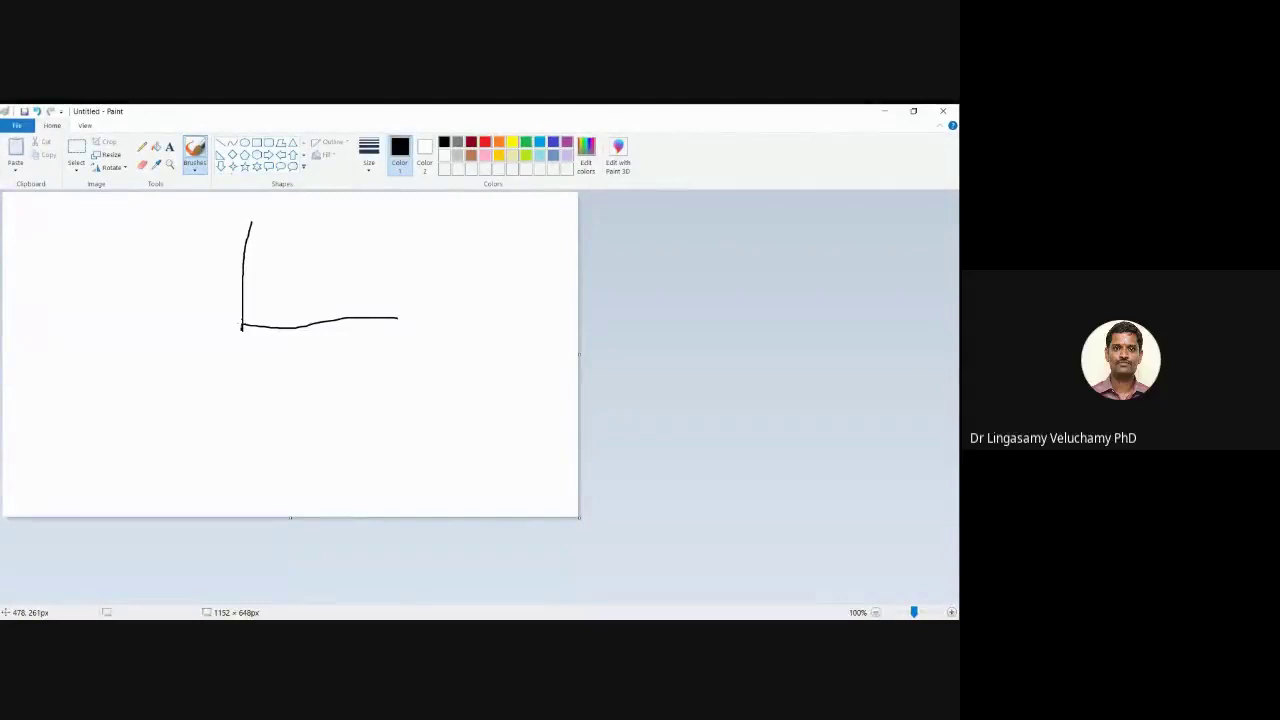
drag(236, 316, 236, 329)
mouse_move(234, 315)
mouse_down()
mouse_move(250, 315)
mouse_move(258, 338)
mouse_move(232, 336)
mouse_up()
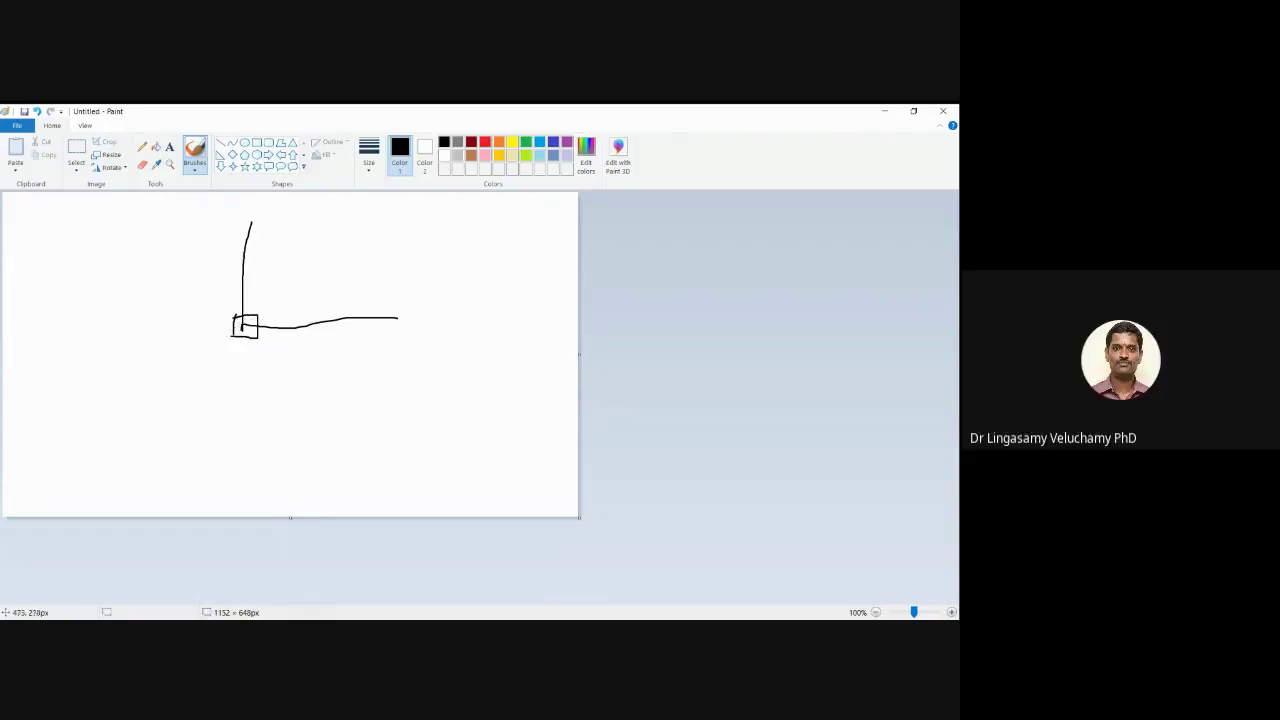
drag(219, 307, 280, 308)
mouse_move(232, 308)
mouse_down()
mouse_move(208, 308)
mouse_move(277, 306)
mouse_up()
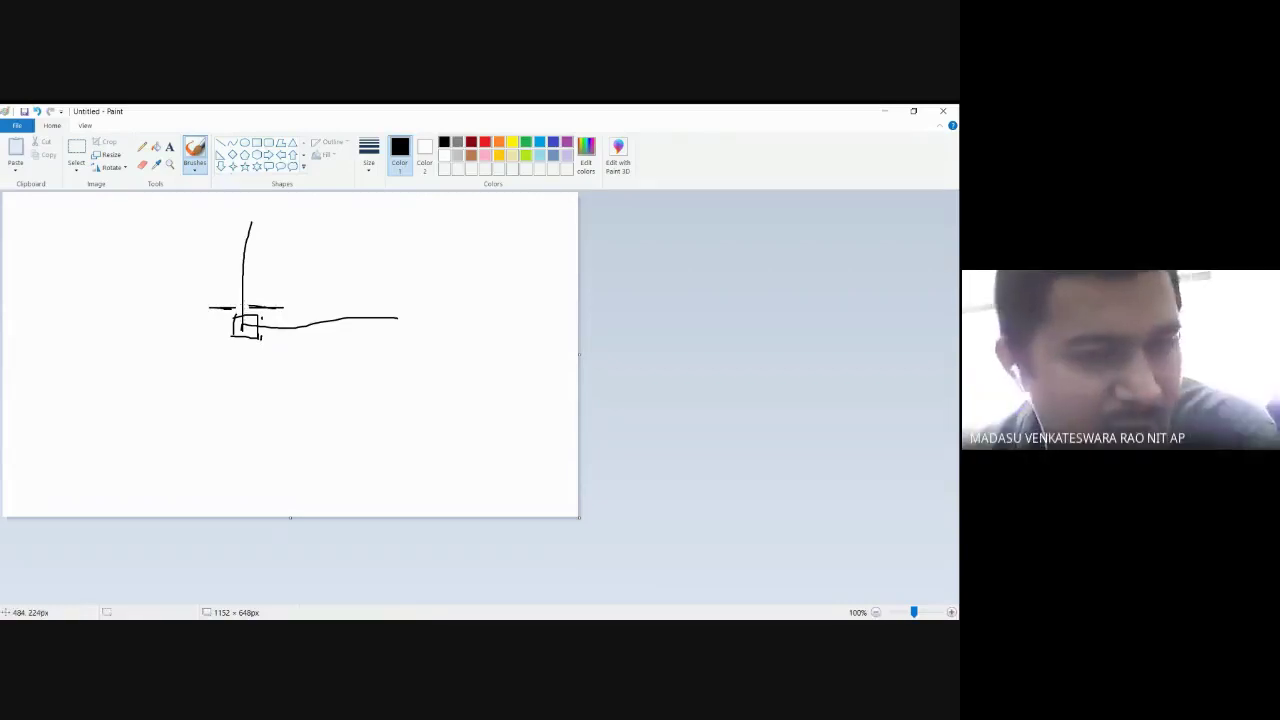
- Sketch a second pair of axes in the canvas's lower right with lines around its origin, plus a short slanted stroke left of the first axes
mouse_move(388, 332)
mouse_down()
mouse_move(409, 438)
mouse_move(520, 423)
mouse_up()
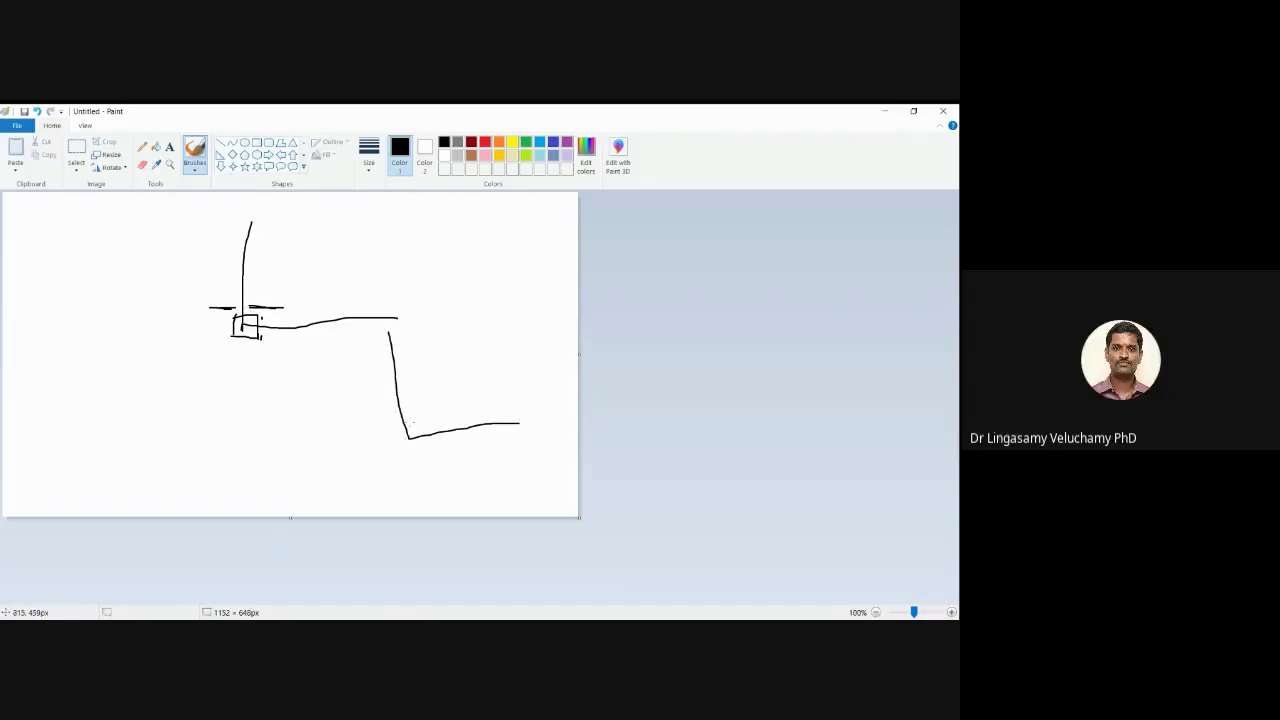
drag(412, 428, 507, 416)
drag(383, 433, 314, 446)
drag(425, 447, 436, 486)
drag(137, 286, 155, 338)
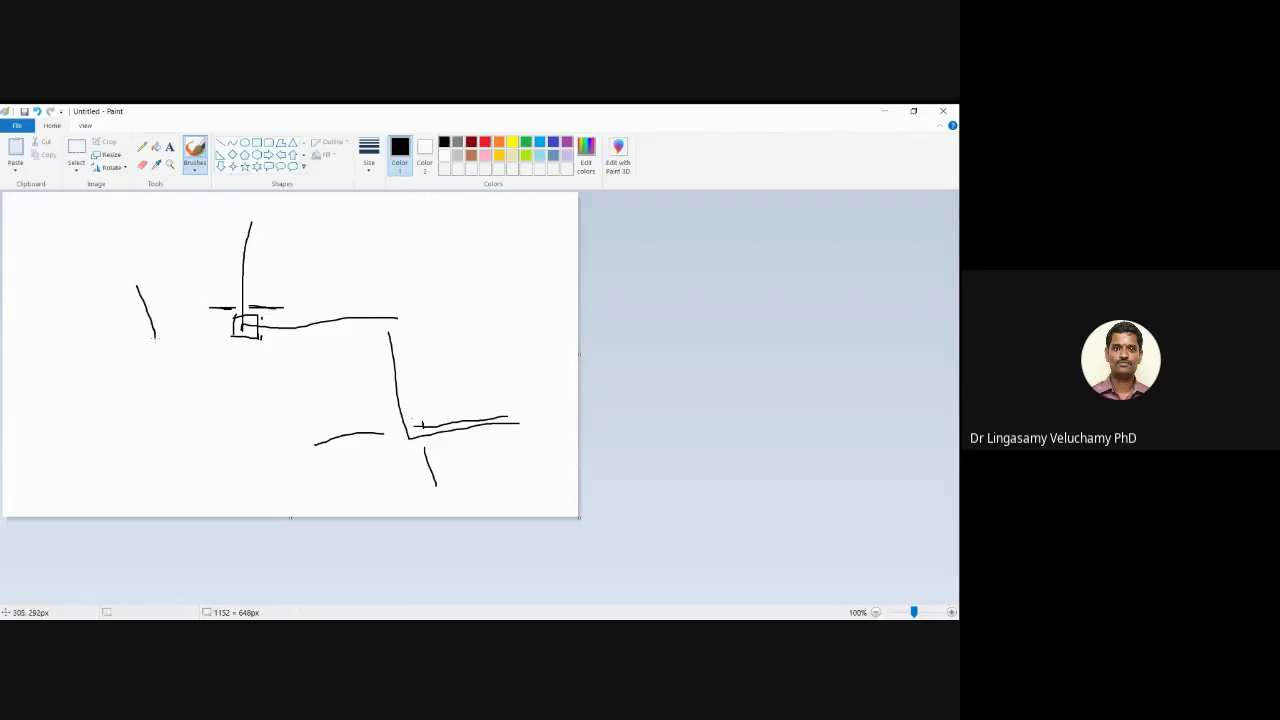